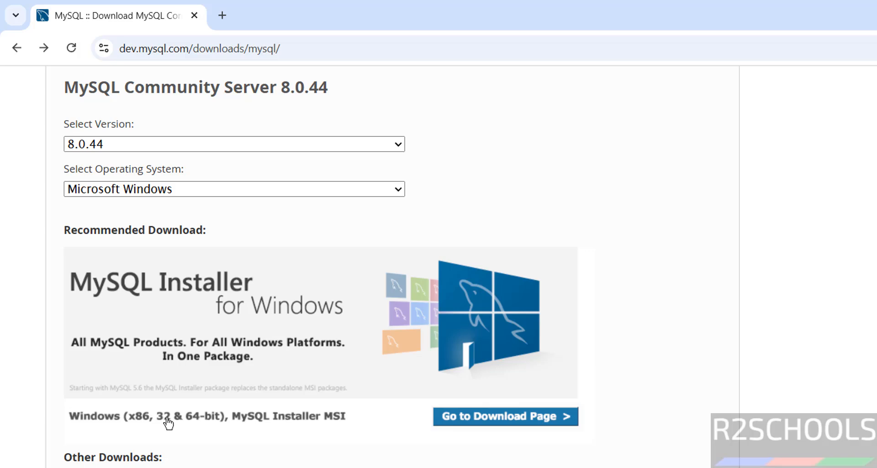
Open the MySQL Installer 8.0.44 download page for Microsoft Windows
click(257, 423)
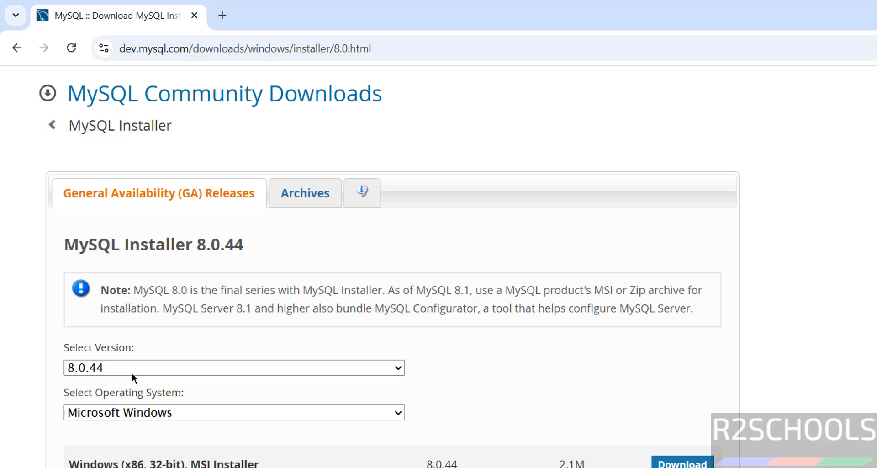
click(132, 373)
click(133, 373)
click(132, 413)
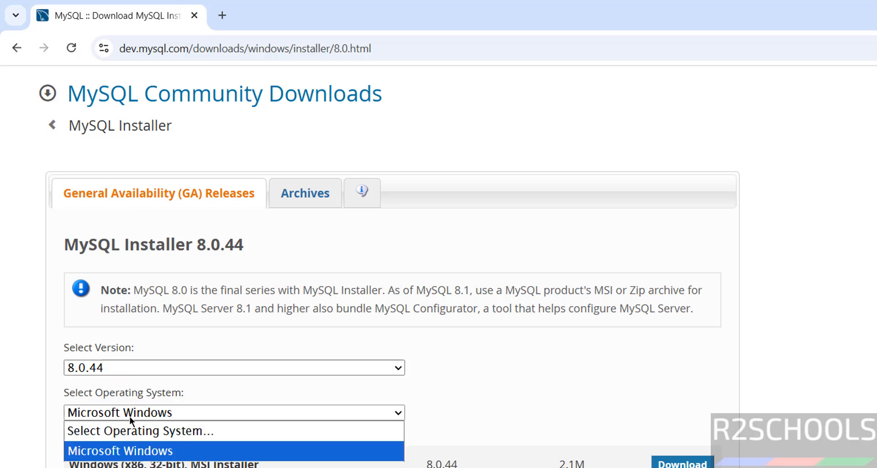
click(132, 414)
scroll(131, 365, down, 2)
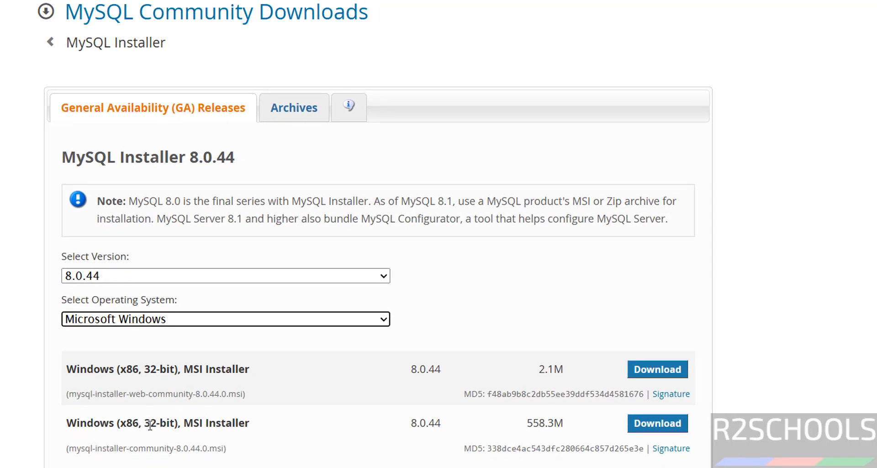
Download the 558.3M mysql-installer-community-8.0.44.0.msi without signing in, and launch the downloaded installer
click(651, 425)
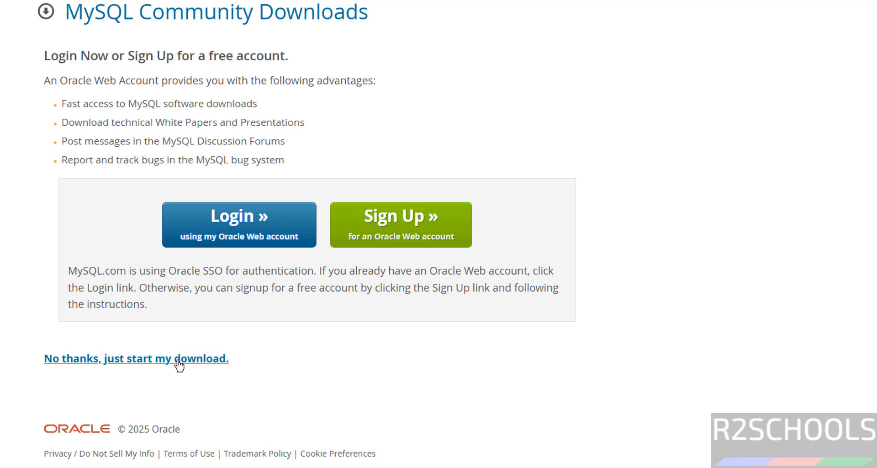
click(179, 359)
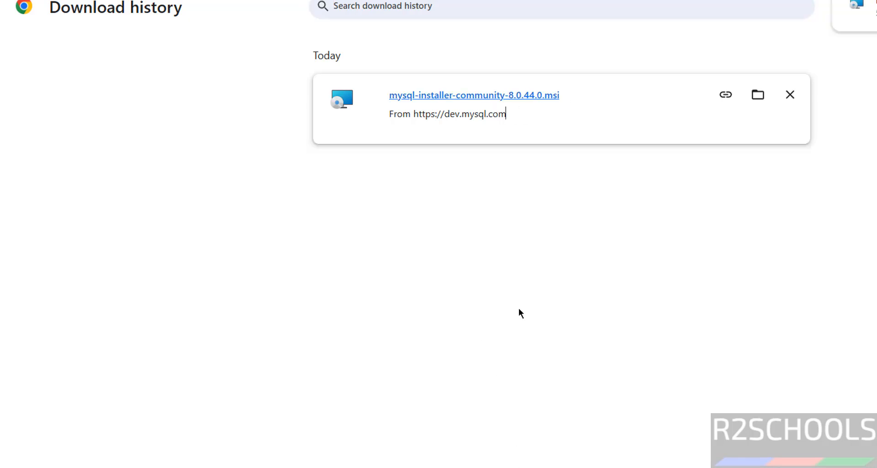
click(529, 100)
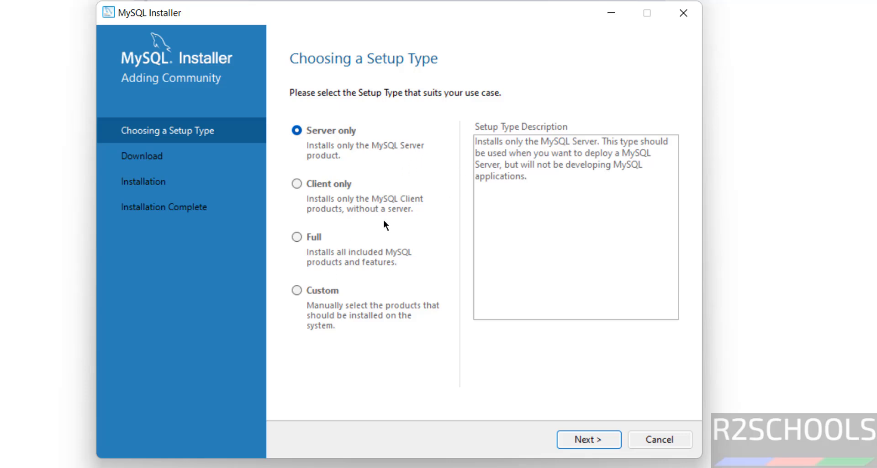
Choose the Full setup type for the installation and continue
click(296, 237)
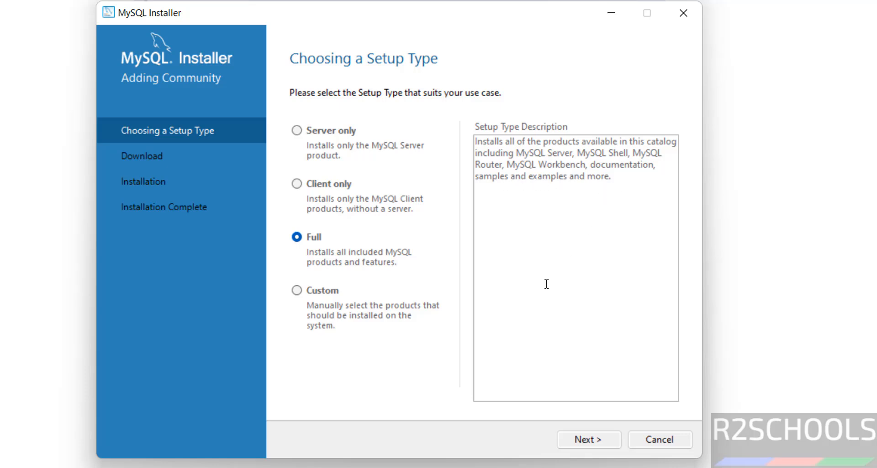
click(328, 291)
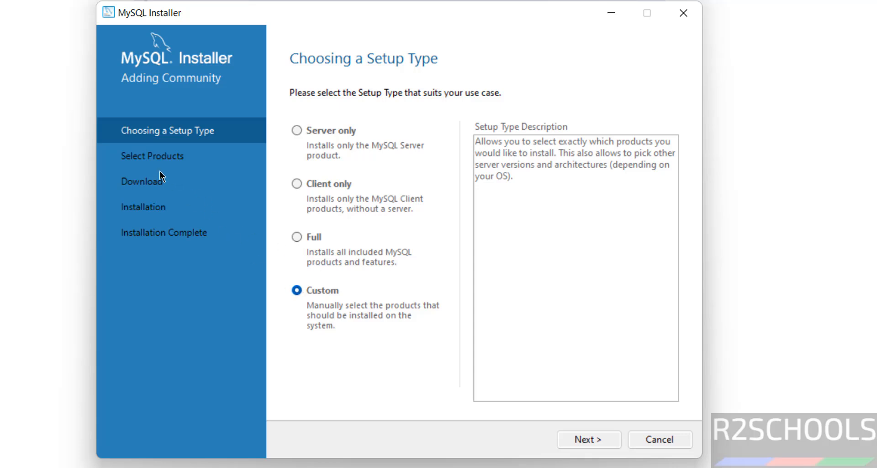
click(297, 235)
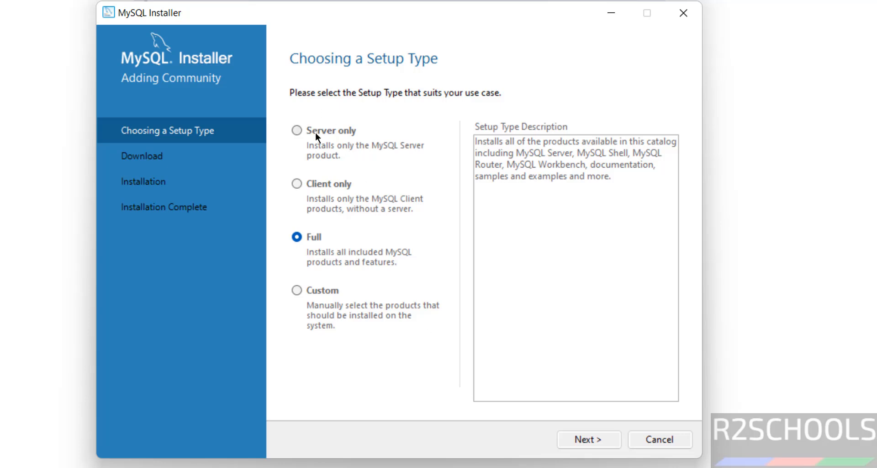
click(329, 180)
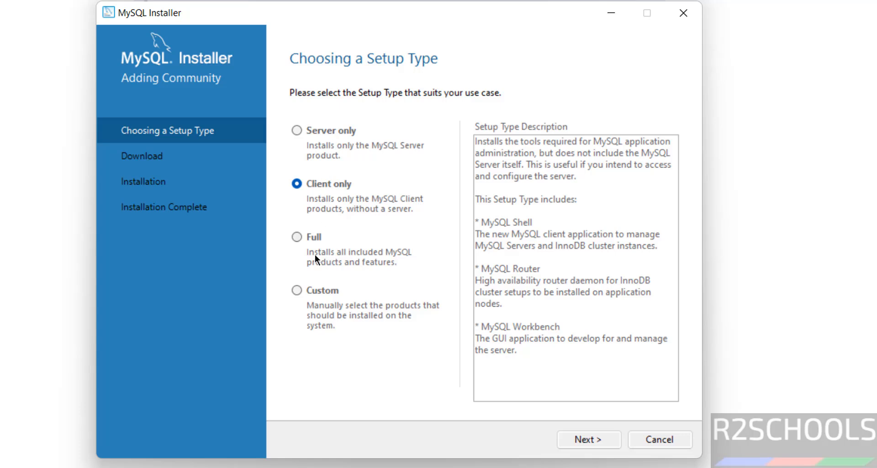
click(314, 234)
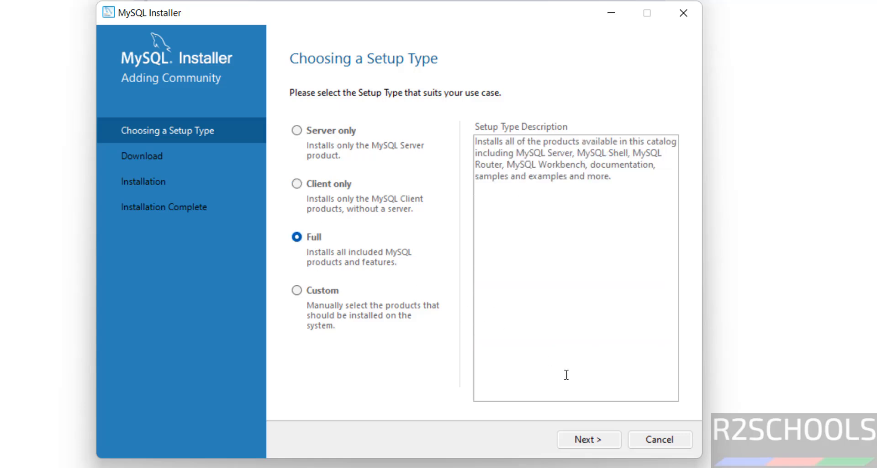
click(575, 435)
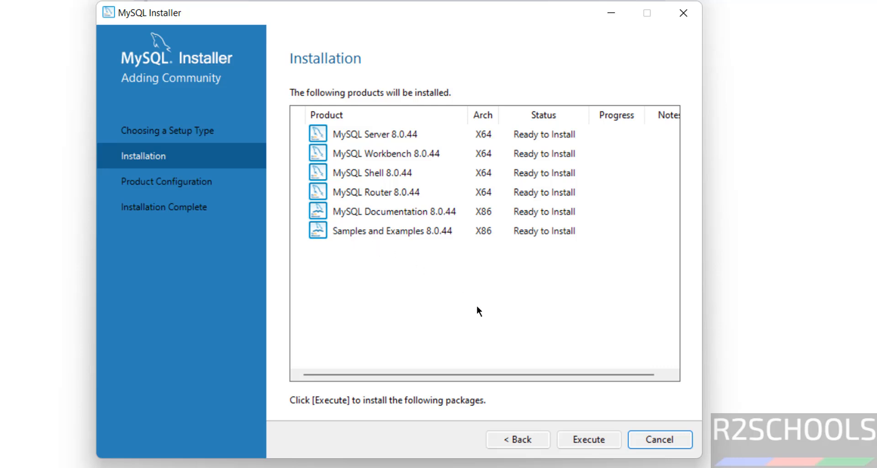
Install all listed MySQL 8.0.44 products and proceed to product configuration
click(585, 436)
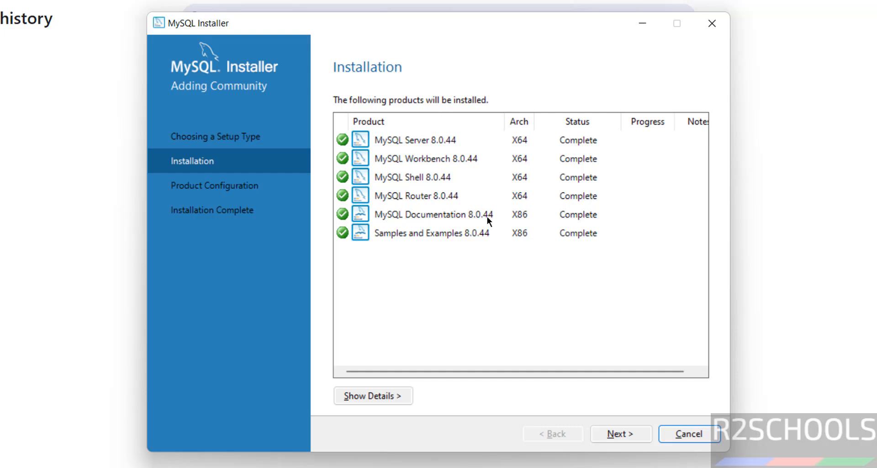
click(617, 434)
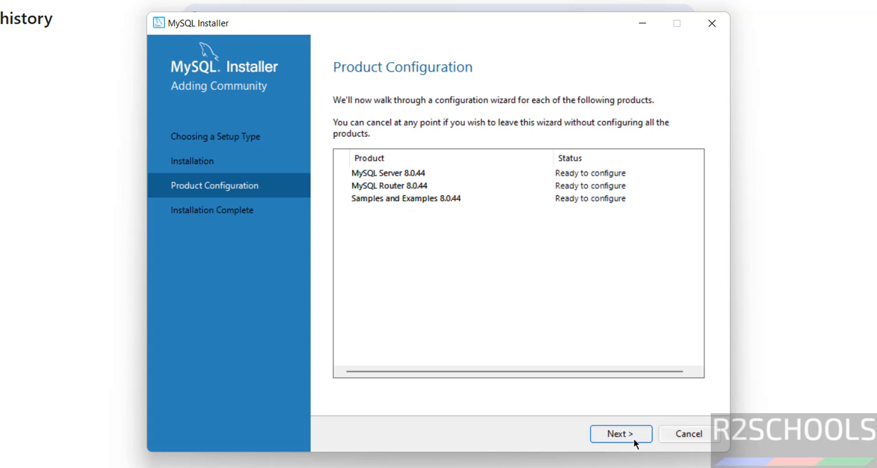
click(602, 438)
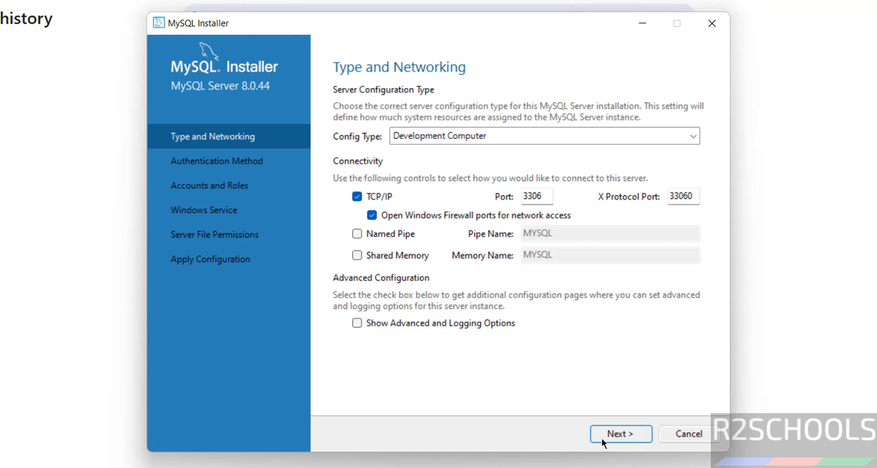
Set the server config type to Server Computer and continue
click(509, 138)
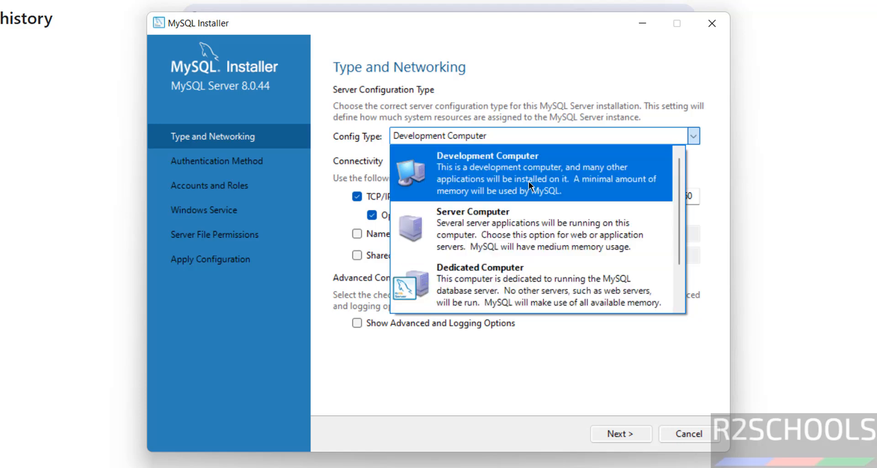
click(496, 235)
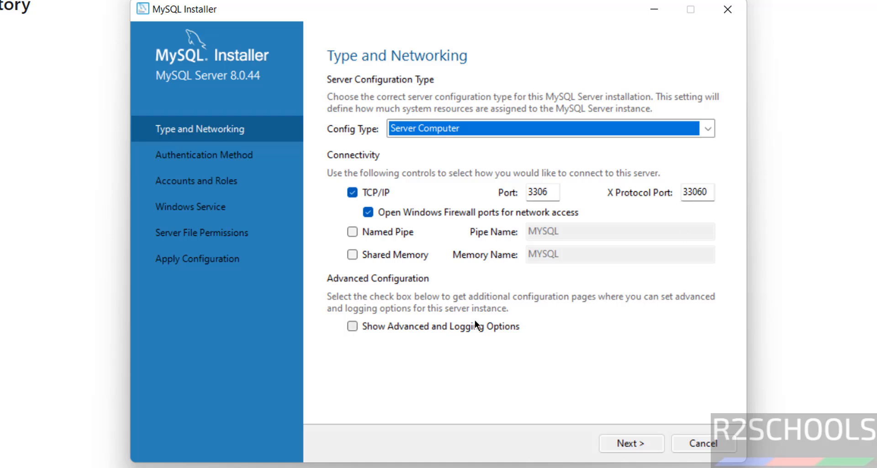
click(445, 329)
click(446, 330)
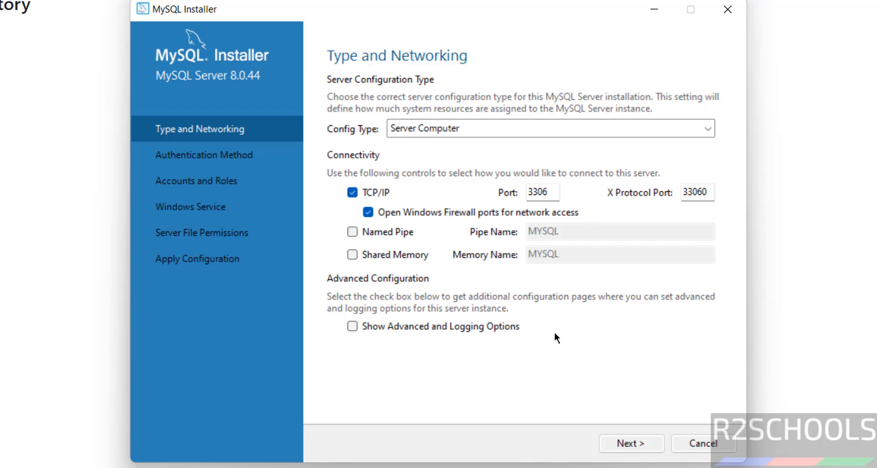
click(631, 444)
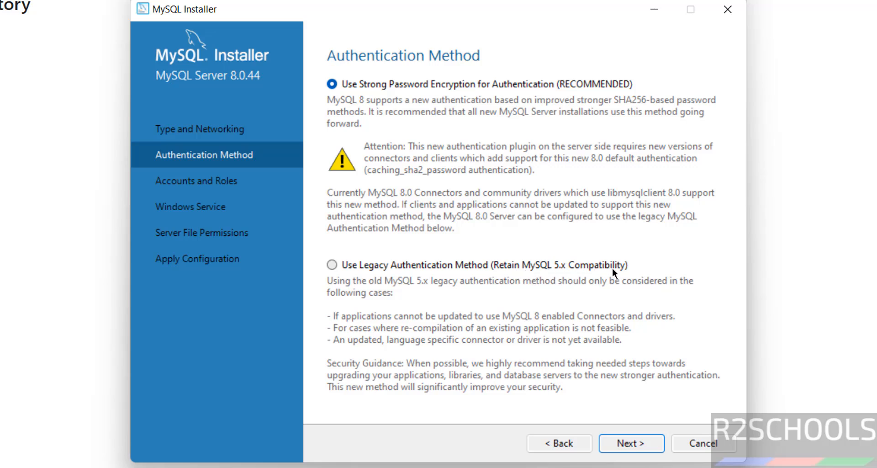
Keep strong password encryption as the authentication method and continue
click(519, 267)
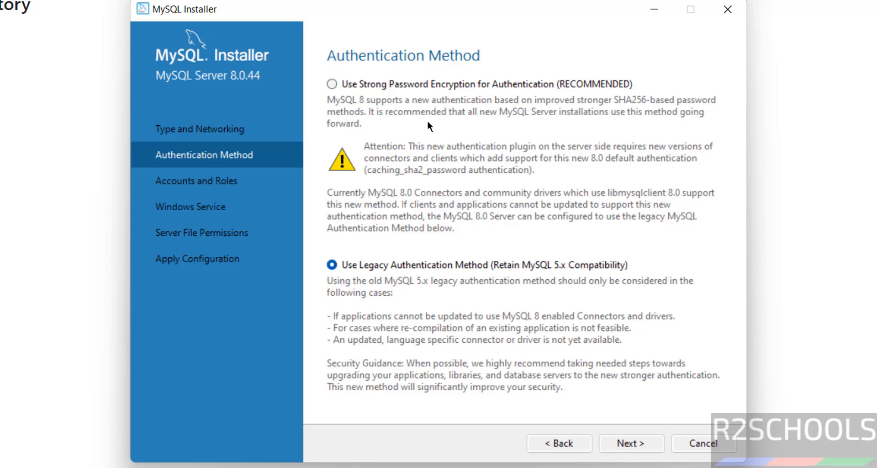
click(397, 84)
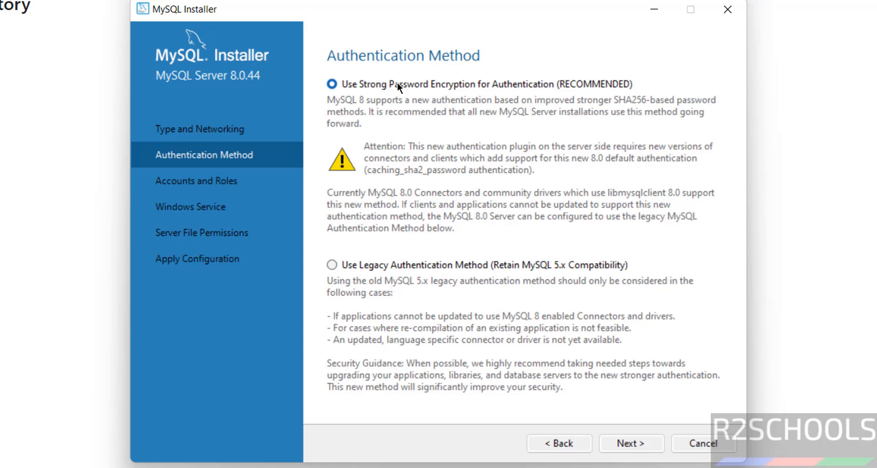
click(631, 443)
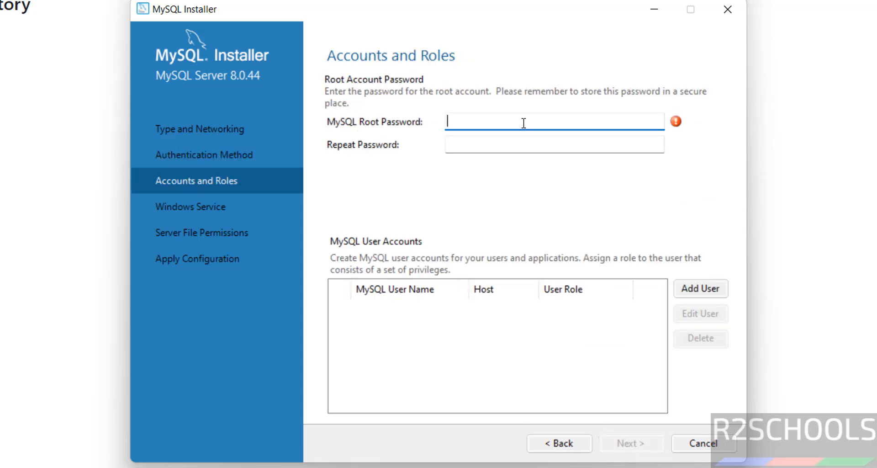
Enter and repeat the MySQL root account password, skip adding user accounts, and continue
key(Tab)
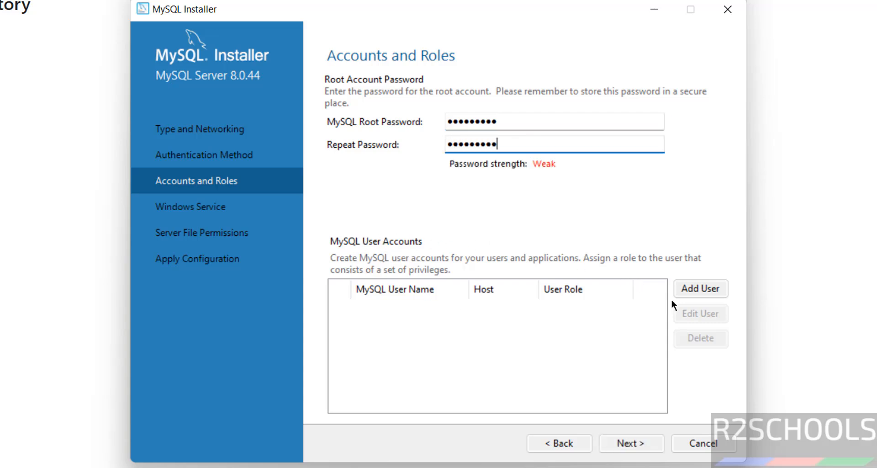
click(698, 288)
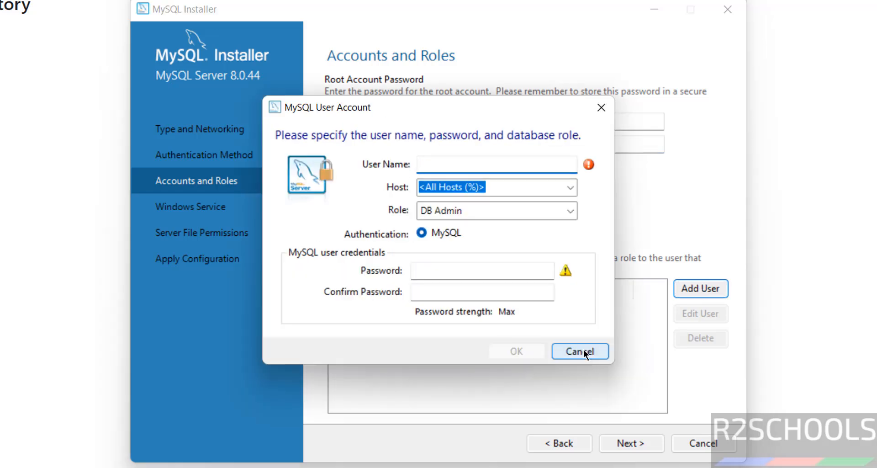
click(584, 353)
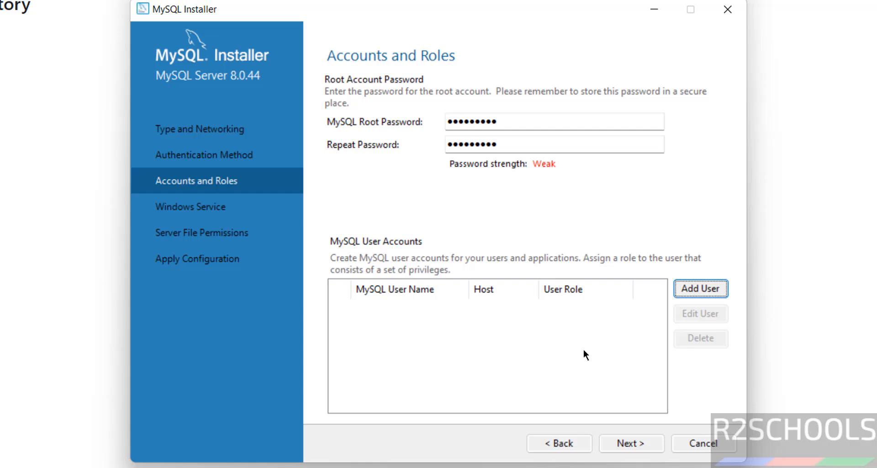
click(621, 441)
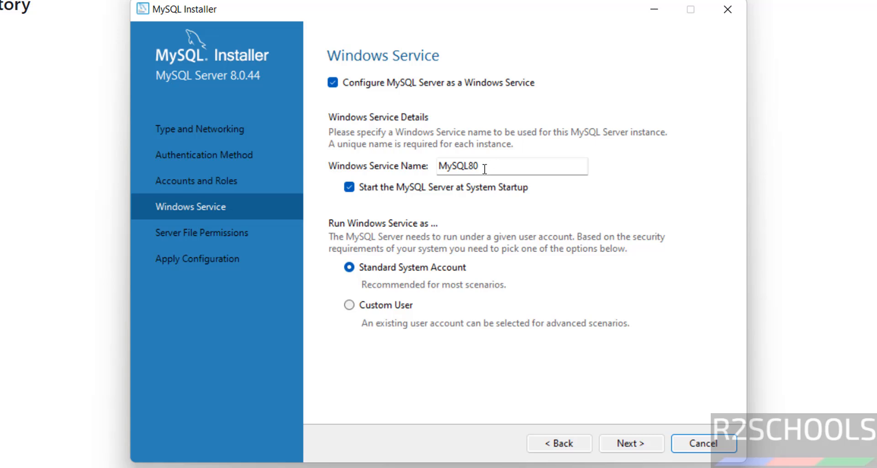
Set the Windows service name to MySQL844
click(484, 167)
text(=44)
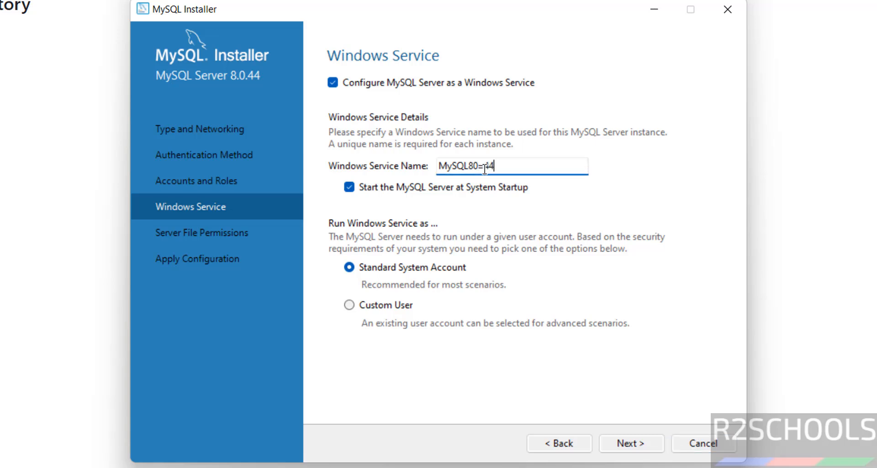
key(BackSpace)
key(BackSpace)
key(BackSpace)
key(BackSpace)
text(44)
Keep the Standard System Account for running the Windows service and continue
click(382, 303)
click(413, 268)
click(408, 306)
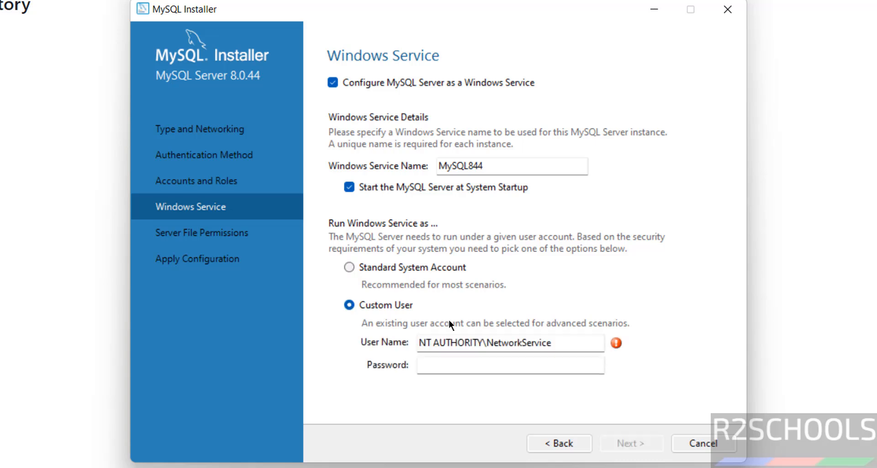
click(399, 270)
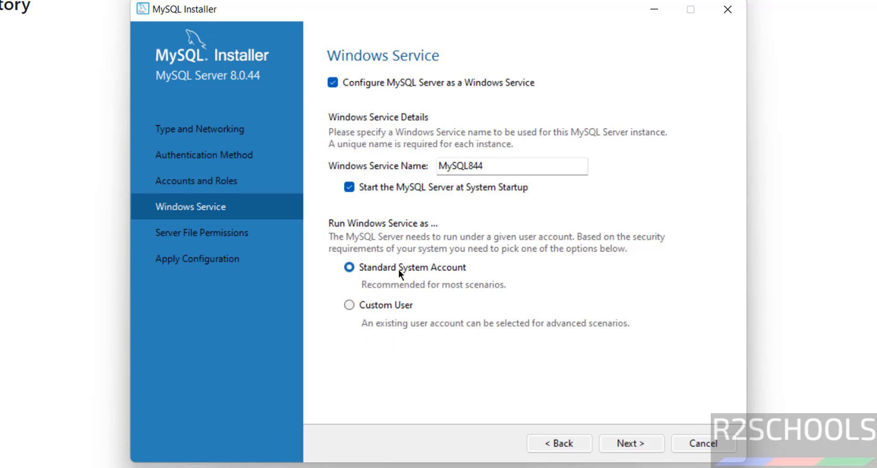
click(619, 443)
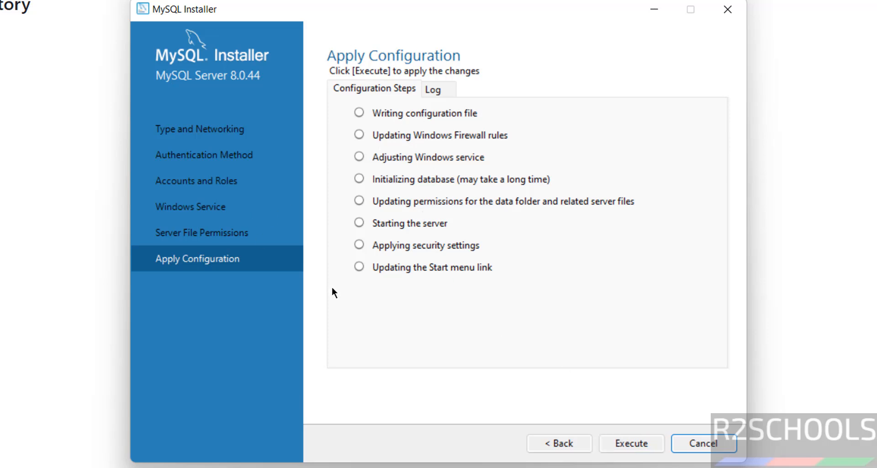
Apply the server configuration with the default file permissions and finish
click(569, 442)
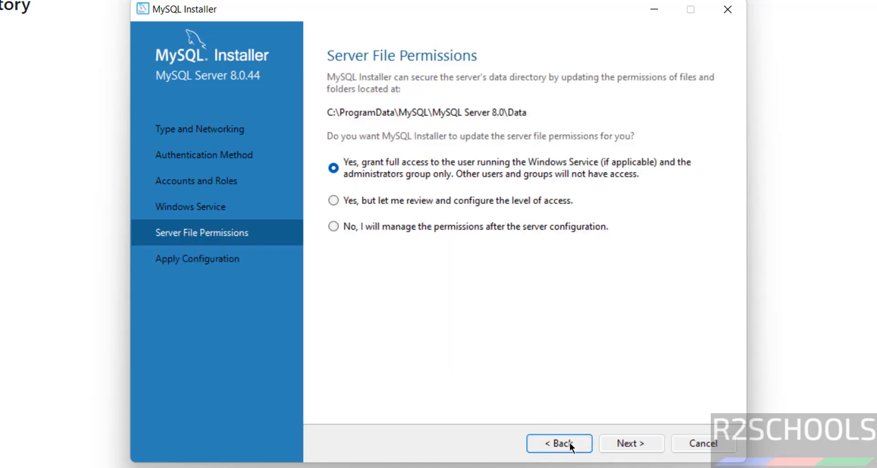
click(629, 443)
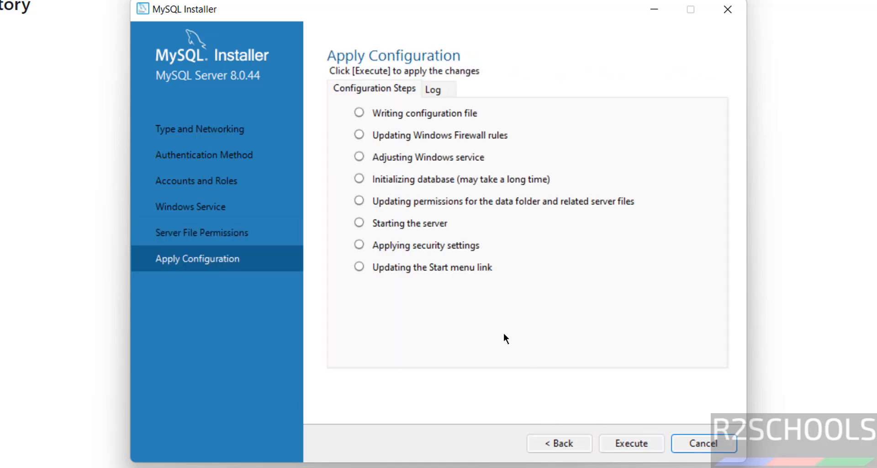
click(618, 441)
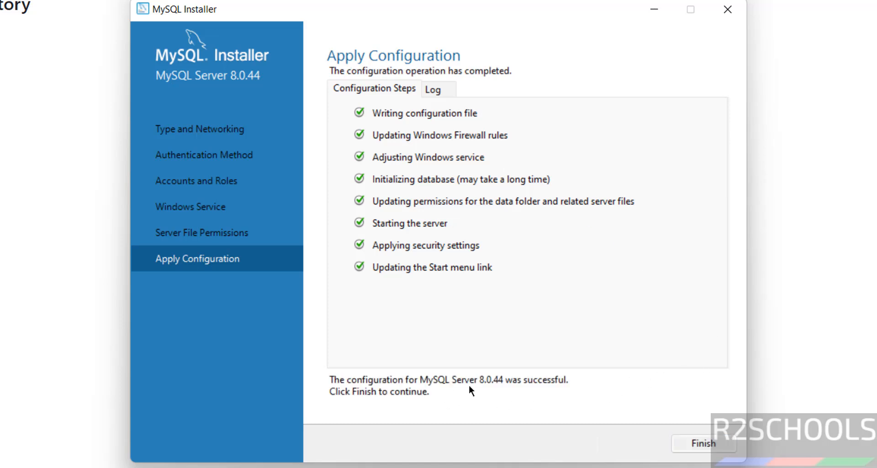
click(706, 442)
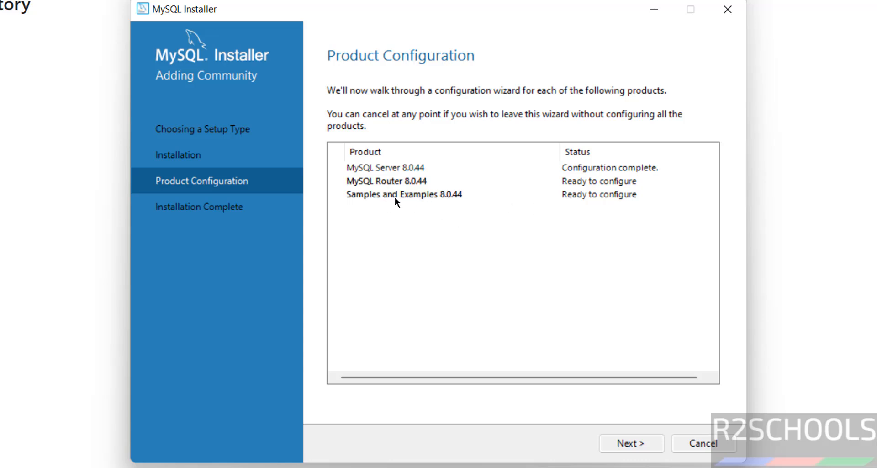
Continue past MySQL Router configuration in the product configuration list
click(629, 443)
click(627, 442)
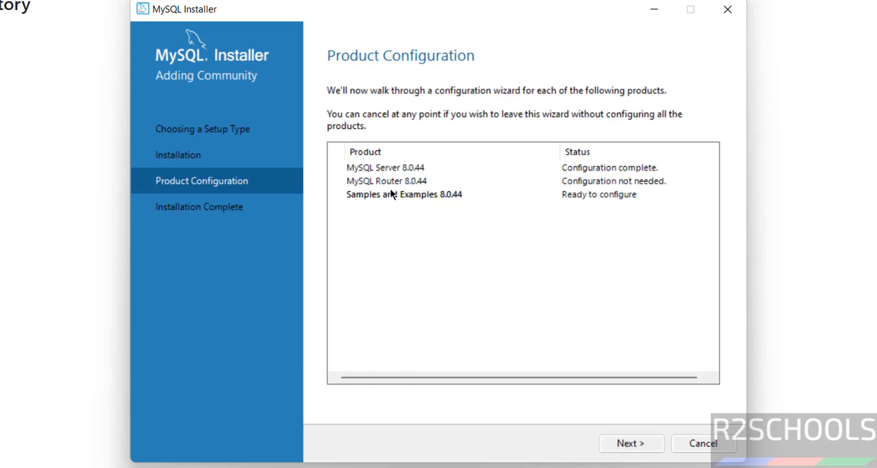
Continue to the Samples and Examples configuration and connect it to the server by entering the root password and checking it
click(653, 445)
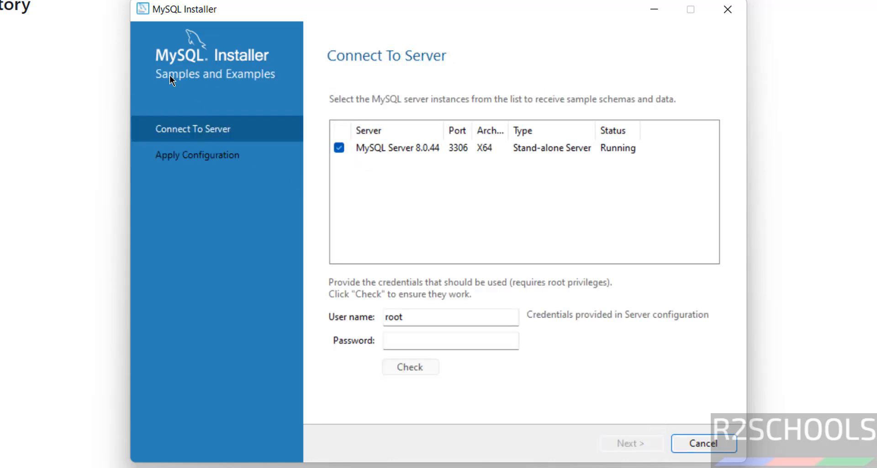
click(405, 339)
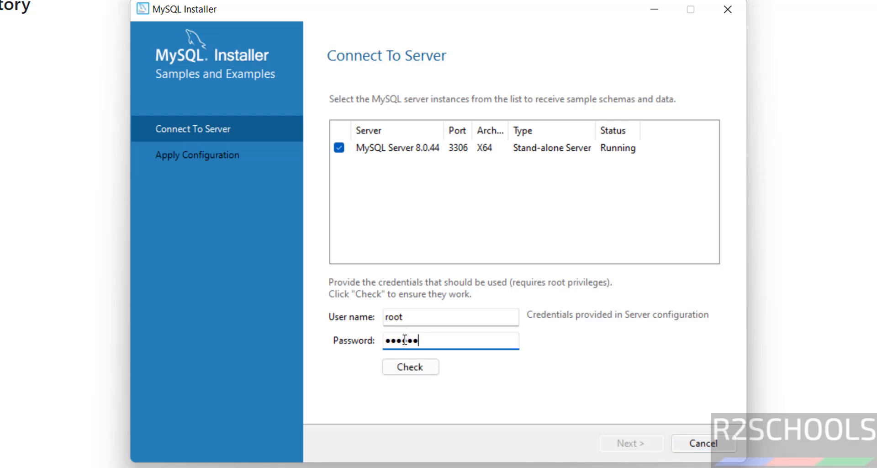
click(406, 364)
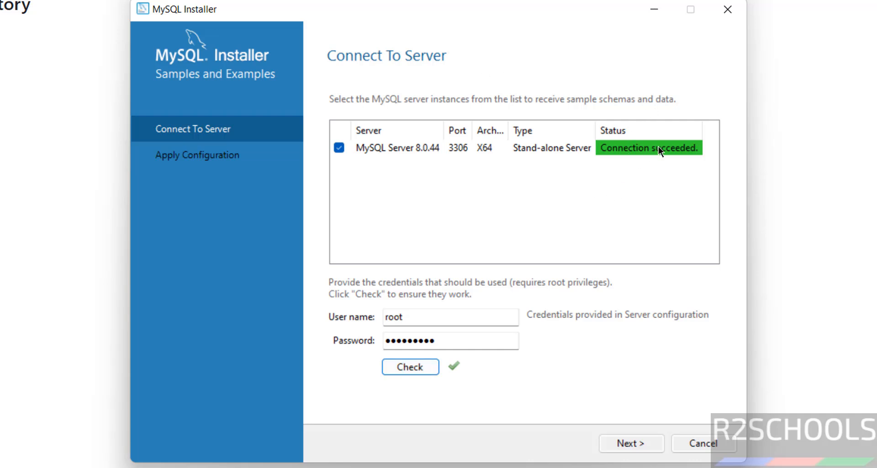
click(643, 442)
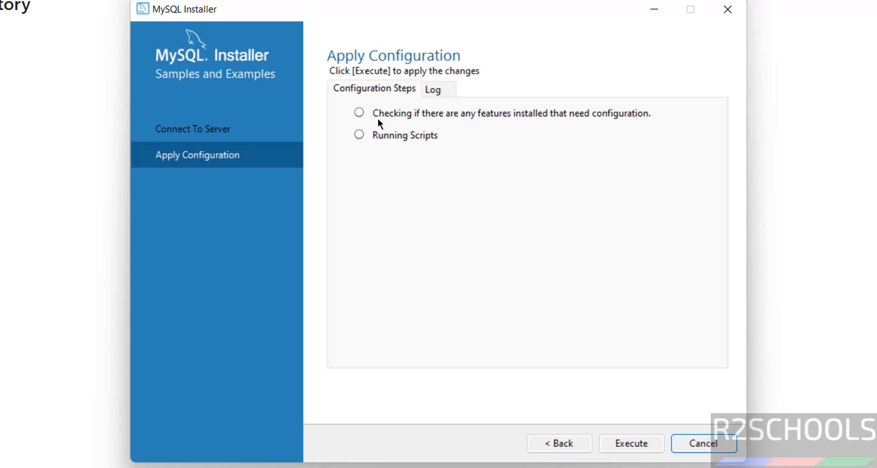
Apply the Samples and Examples configuration, finish it, and continue past the product configuration list
click(627, 442)
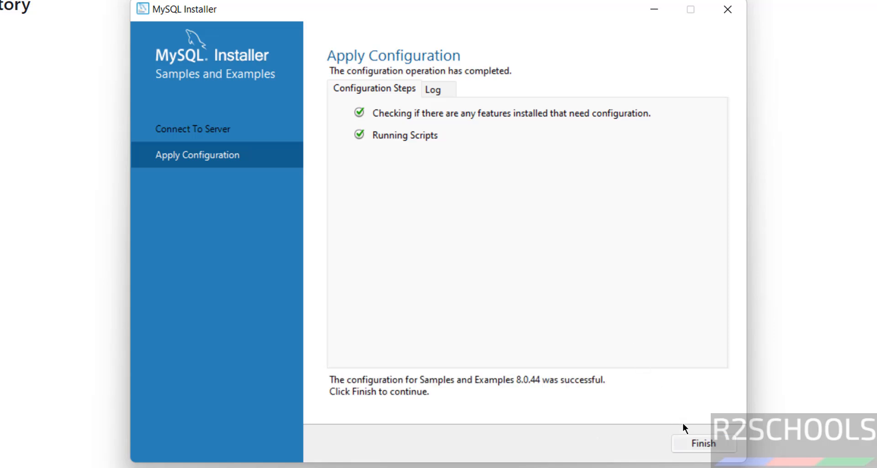
click(696, 443)
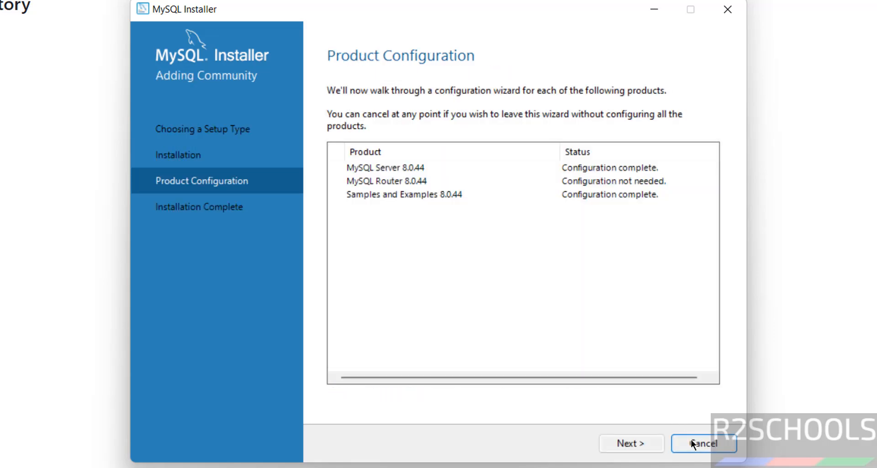
click(641, 443)
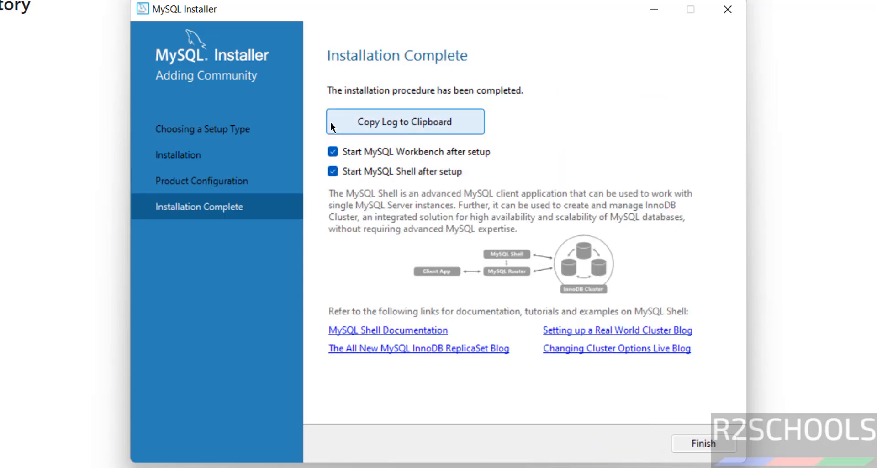
Turn off starting MySQL Shell and MySQL Workbench after setup and finish the installation
click(366, 122)
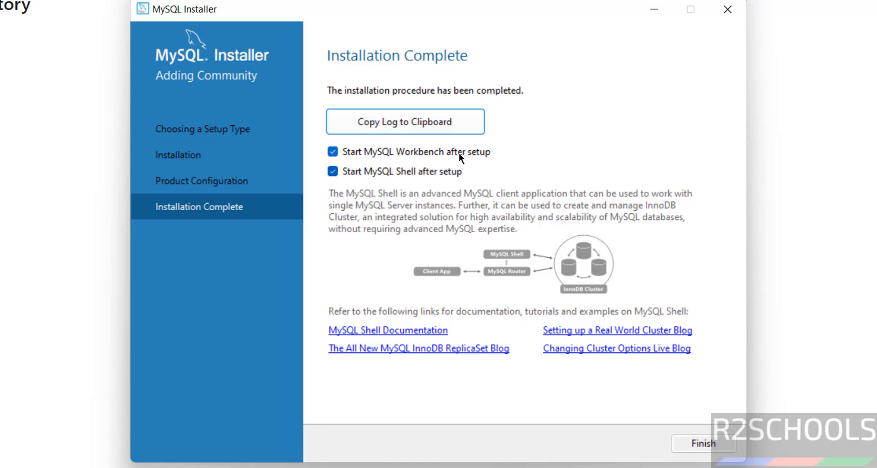
click(396, 170)
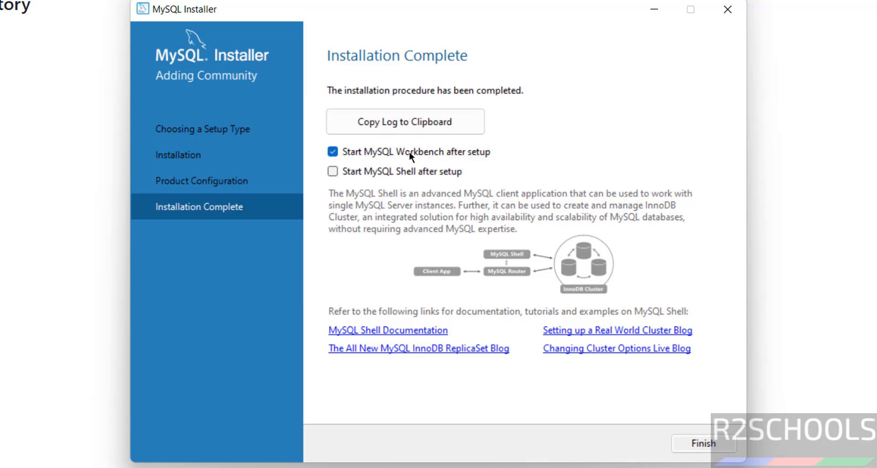
click(409, 155)
click(692, 438)
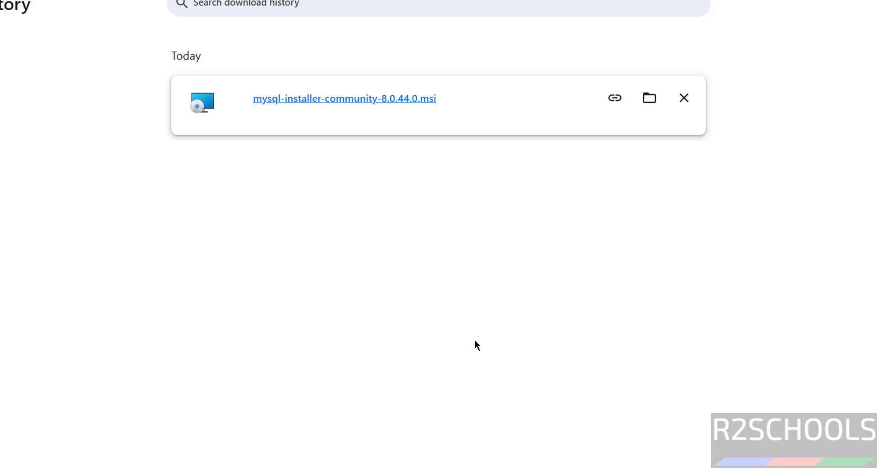
Open MySQL 8.0 Command Line Client from the MySQL folder in the Start menu's app list
key(super)
click(612, 69)
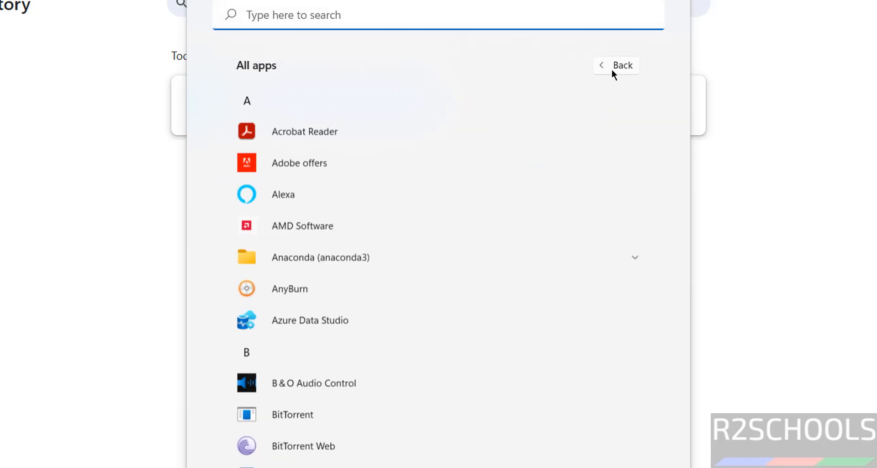
scroll(687, 319, down, 15)
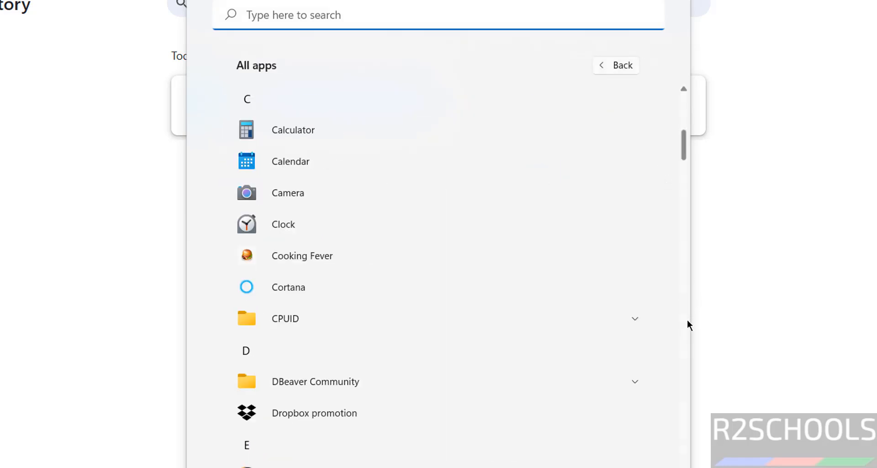
click(600, 215)
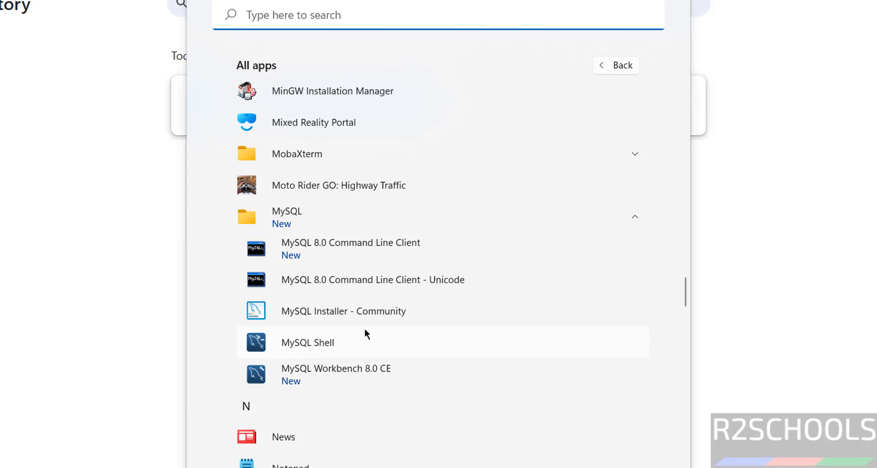
click(407, 245)
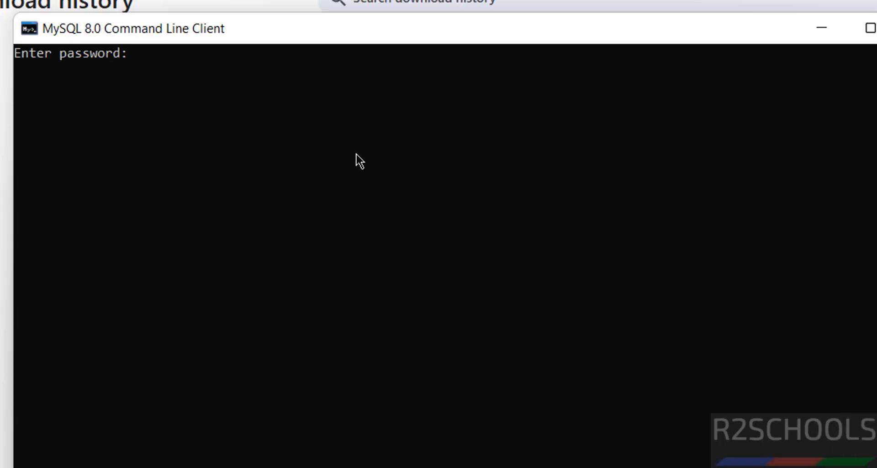
Log in to the command line client with the root password
key(Return)
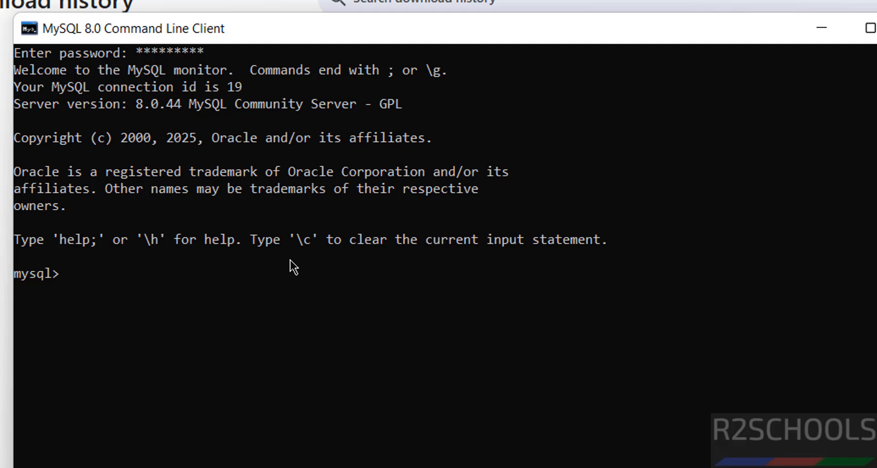
Open MySQL Workbench 8.0 CE from the MySQL folder in the Start menu's app list
key(super)
click(832, 68)
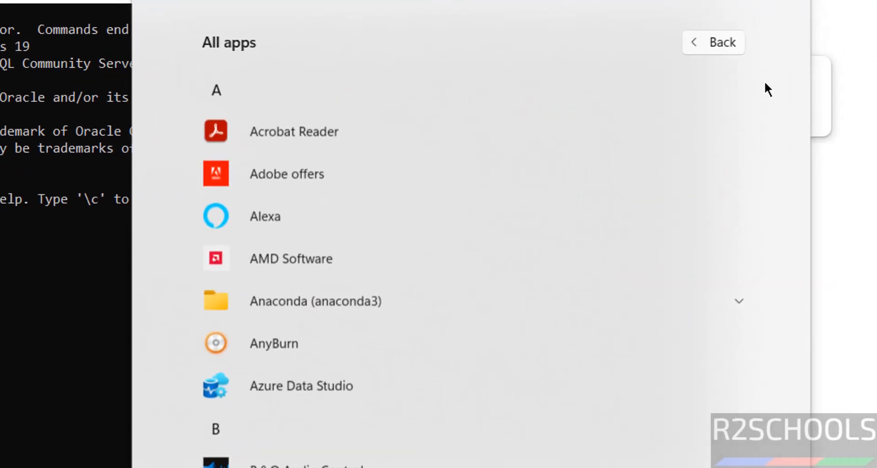
scroll(808, 206, down, 10)
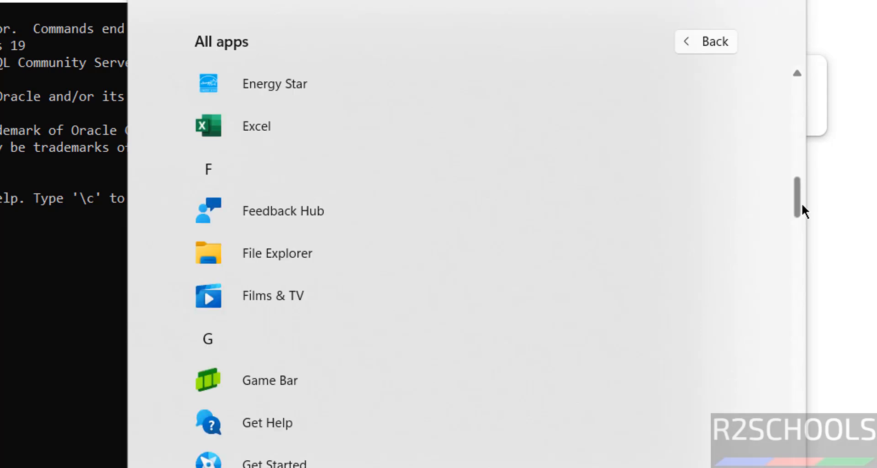
scroll(797, 283, down, 10)
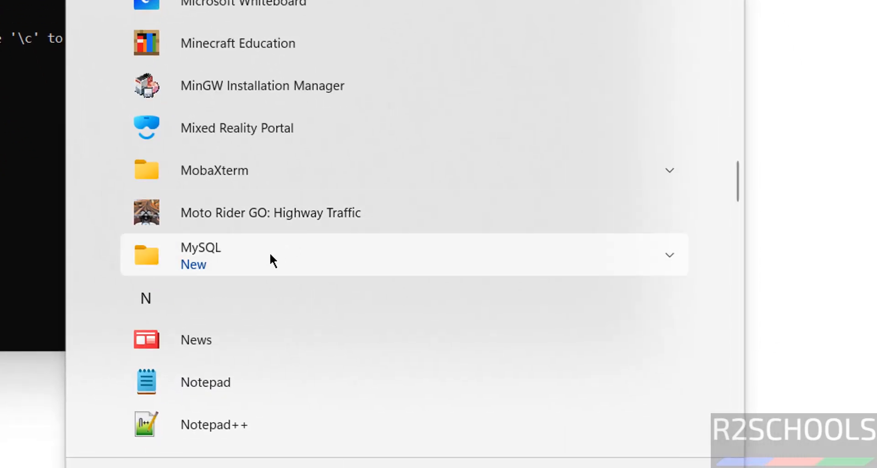
click(271, 259)
scroll(769, 211, down, 5)
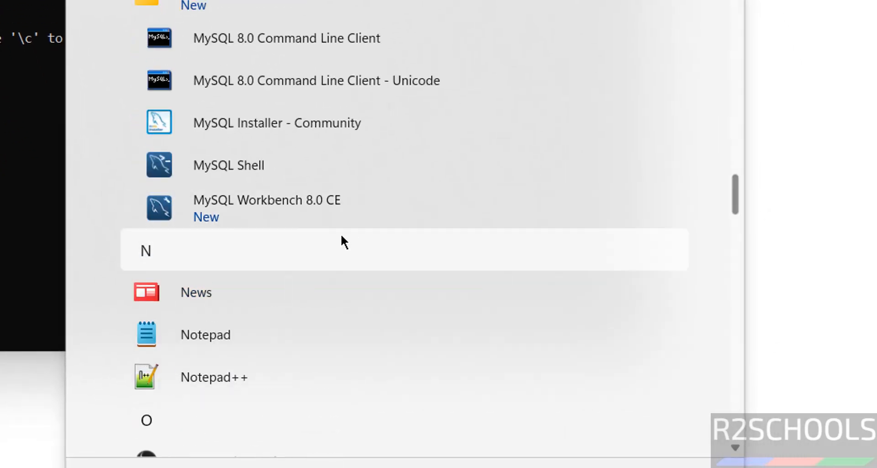
click(317, 210)
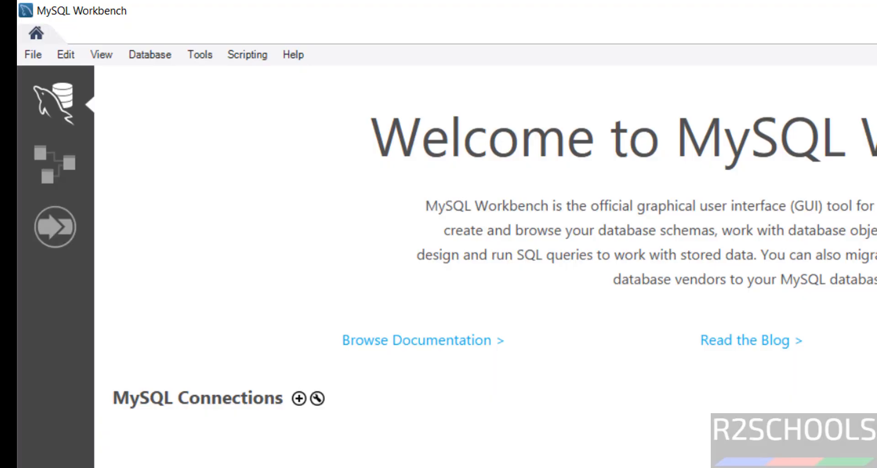
Start a new Workbench connection and name it mysql8044, keeping host 127.0.0.1, port 3306 and user root
click(299, 399)
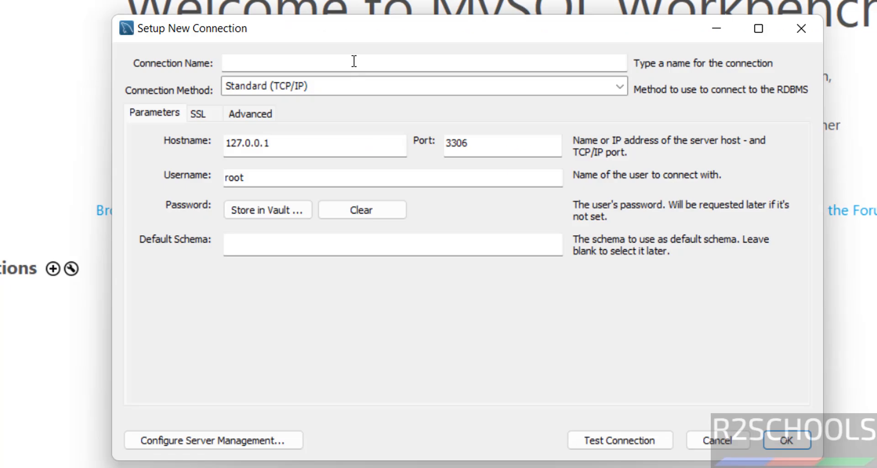
click(354, 61)
text(mysql)
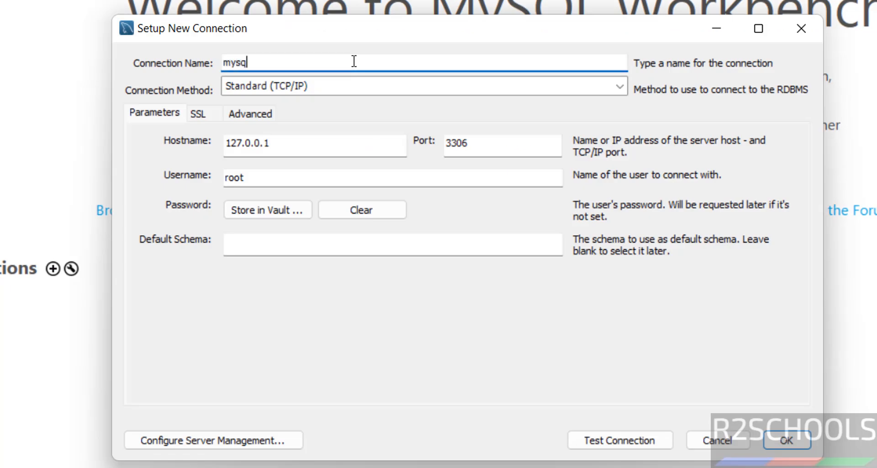
text(8044)
drag(283, 144, 192, 123)
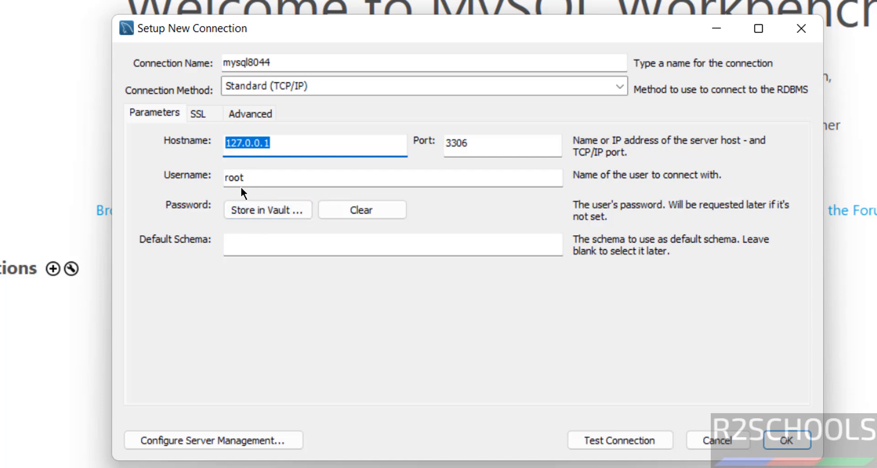
Store the root user's password in the vault for the new connection
click(249, 208)
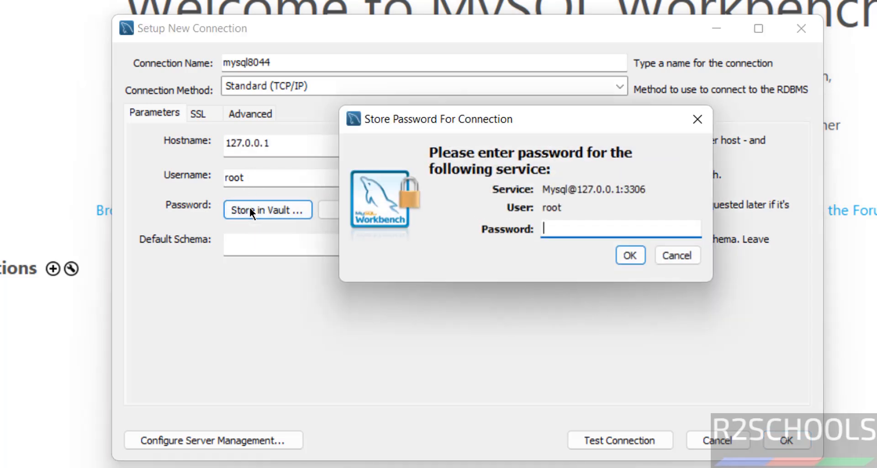
text(**********)
key(Return)
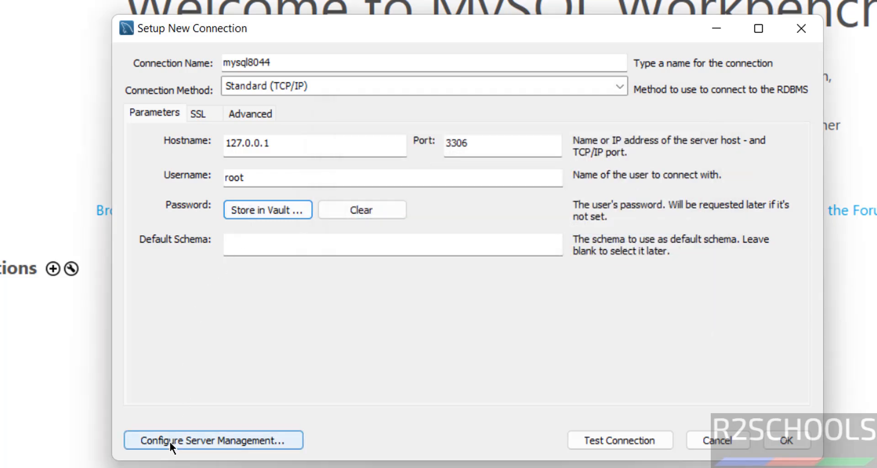
Test the mysql8044 connection and save it
click(617, 446)
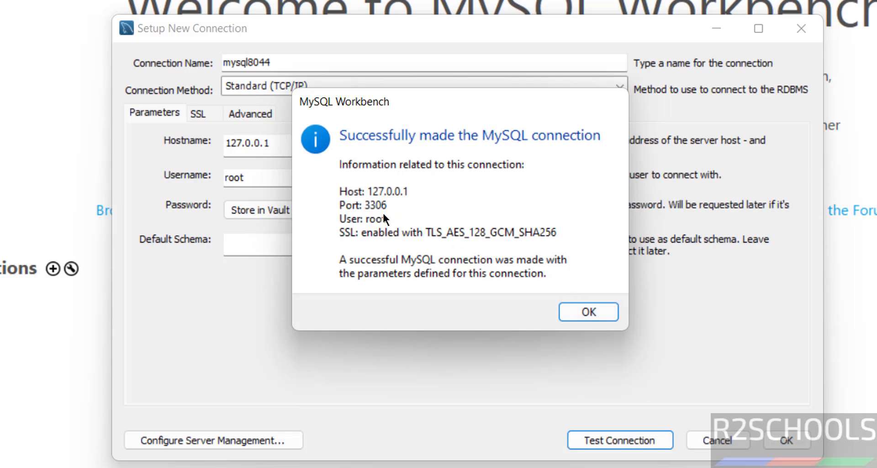
click(577, 304)
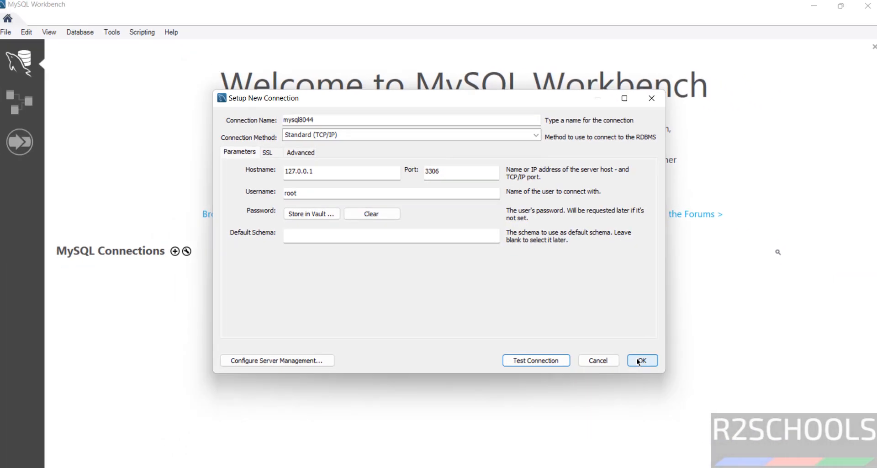
click(639, 360)
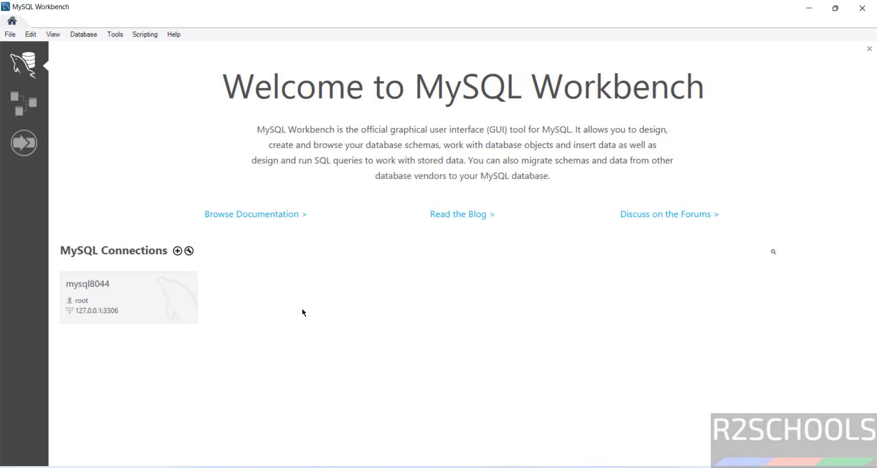
Open the mysql8044 connection and run select version() in the query editor
click(125, 302)
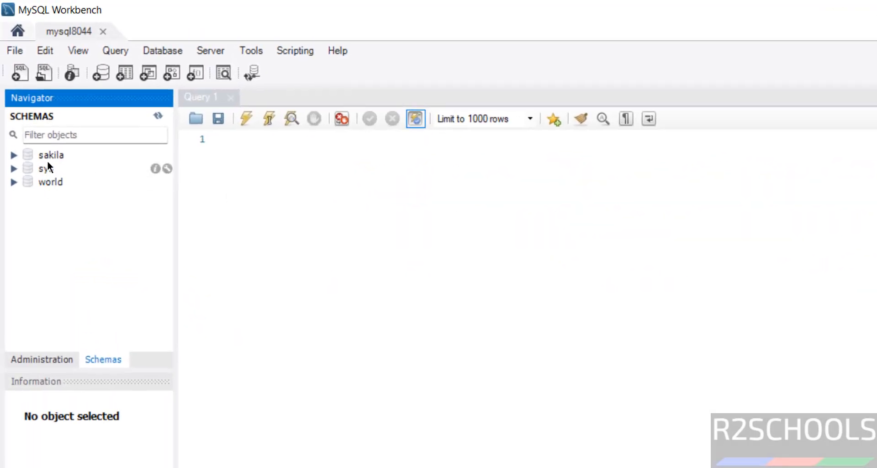
click(303, 164)
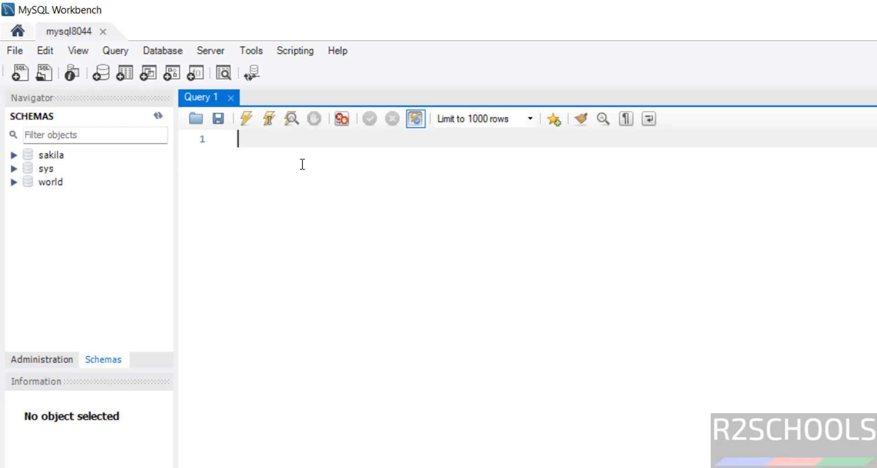
text(select version)
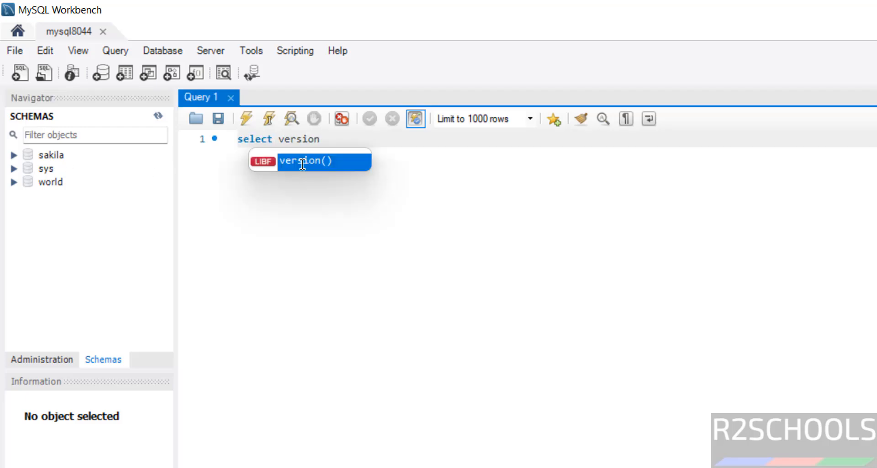
key(Return)
key(ctrl+a)
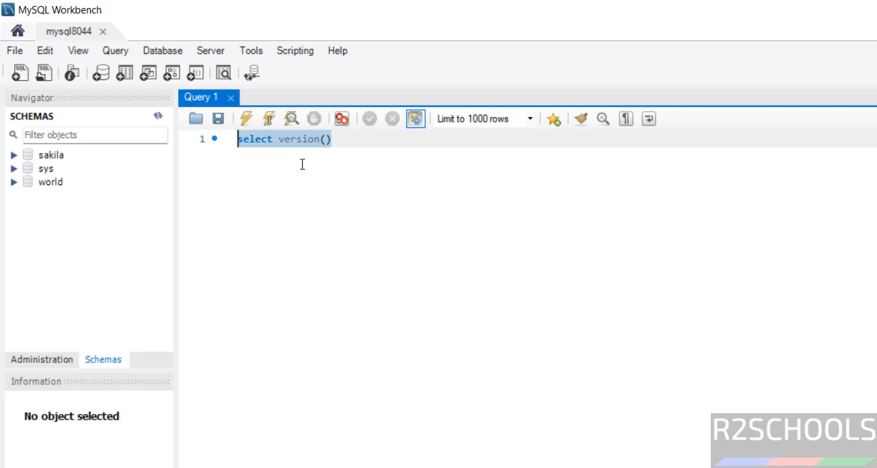
click(246, 119)
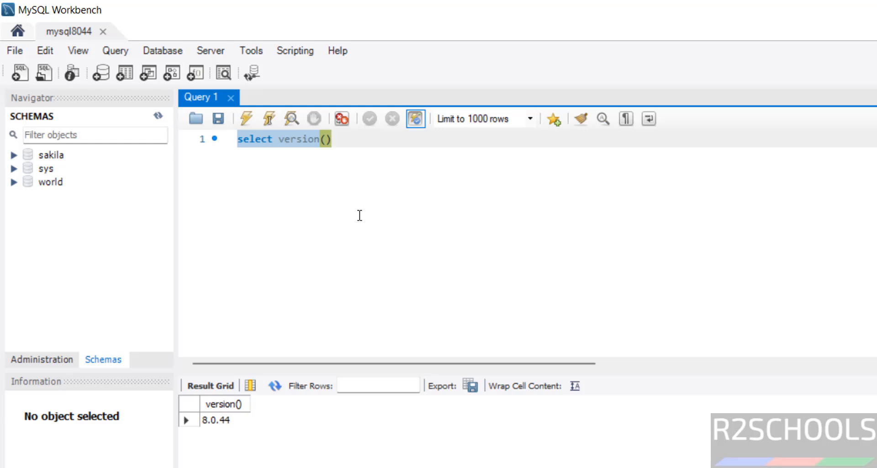
right_click(62, 230)
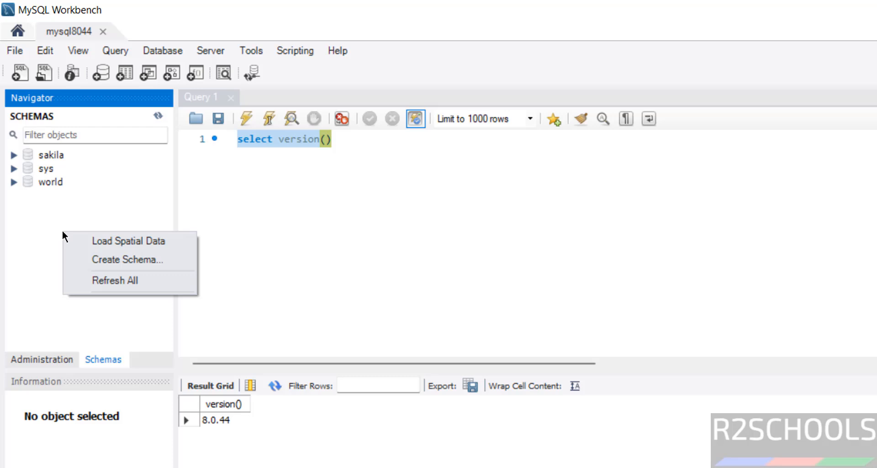
click(390, 202)
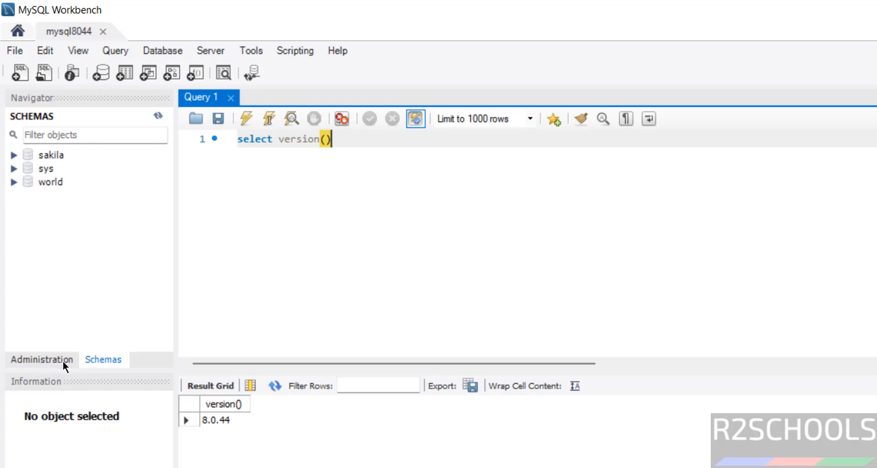
Open the Users and Privileges administration page and begin adding a new account
click(46, 364)
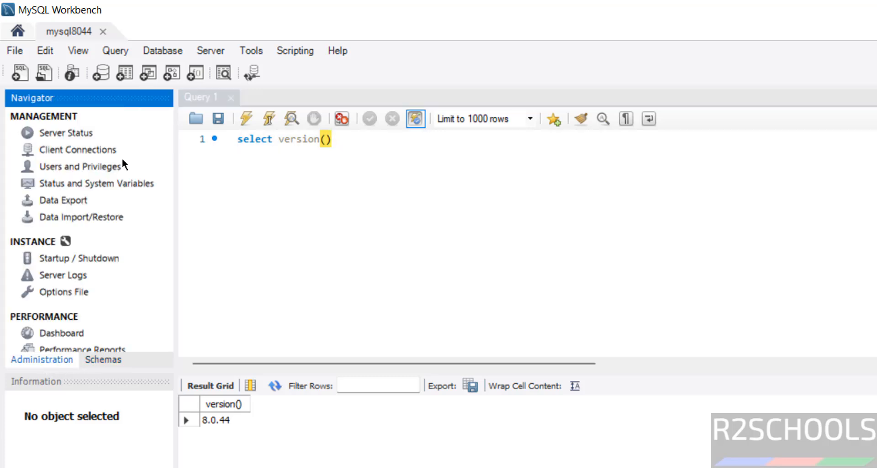
click(88, 166)
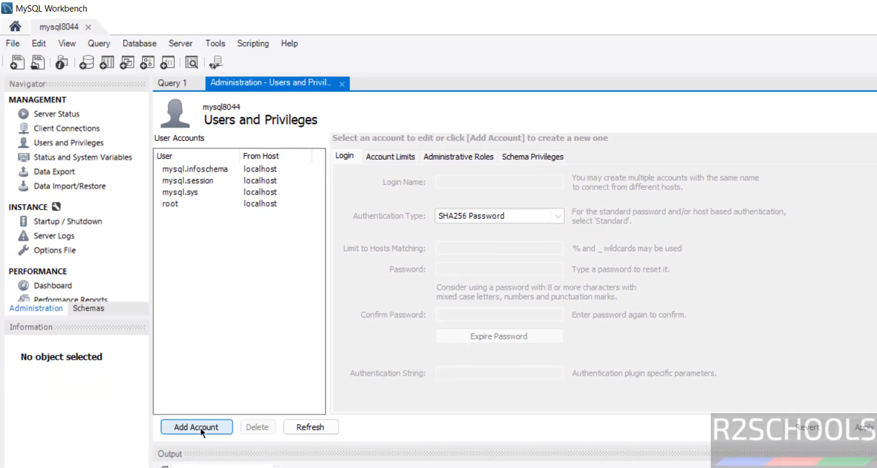
click(201, 428)
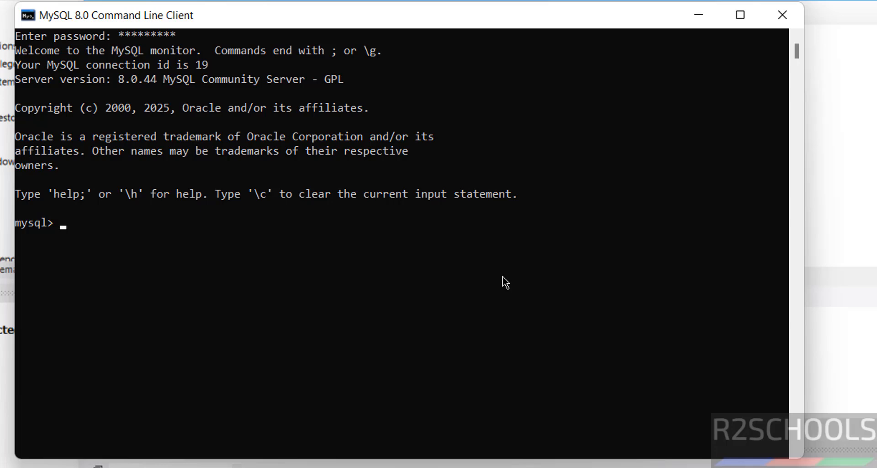
Run show databases and select version() in the MySQL command line client
text(show databases)
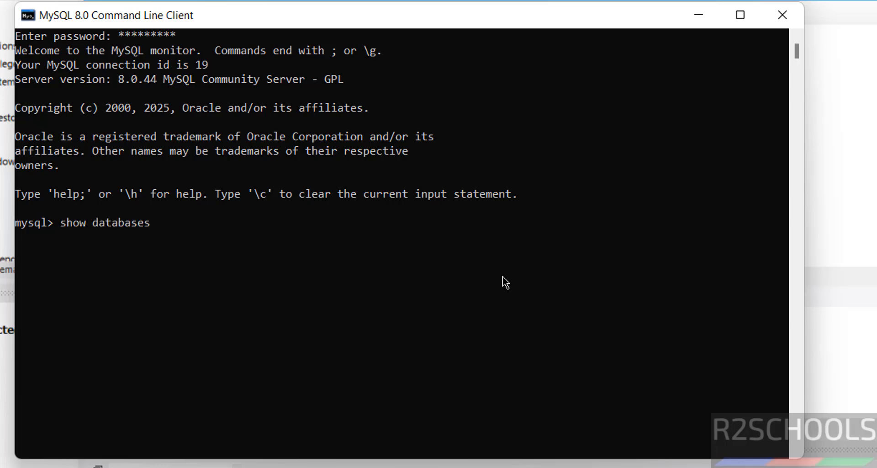
text(;)
key(Return)
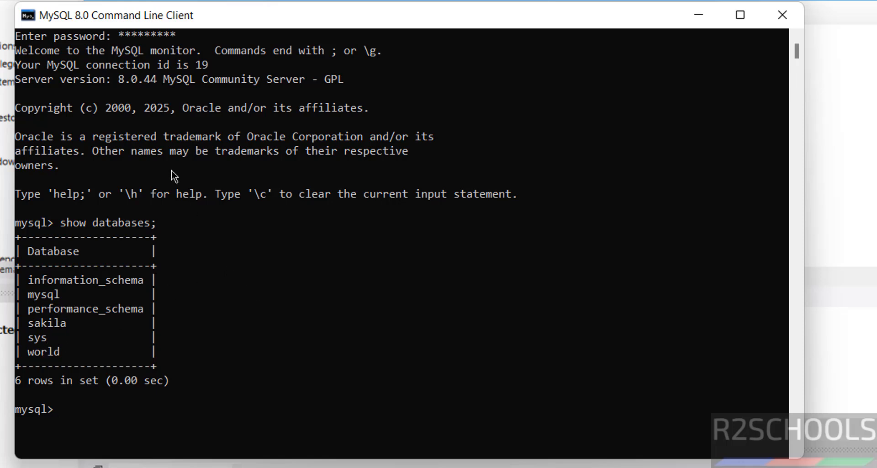
text(select v)
text(ersion();)
key(Return)
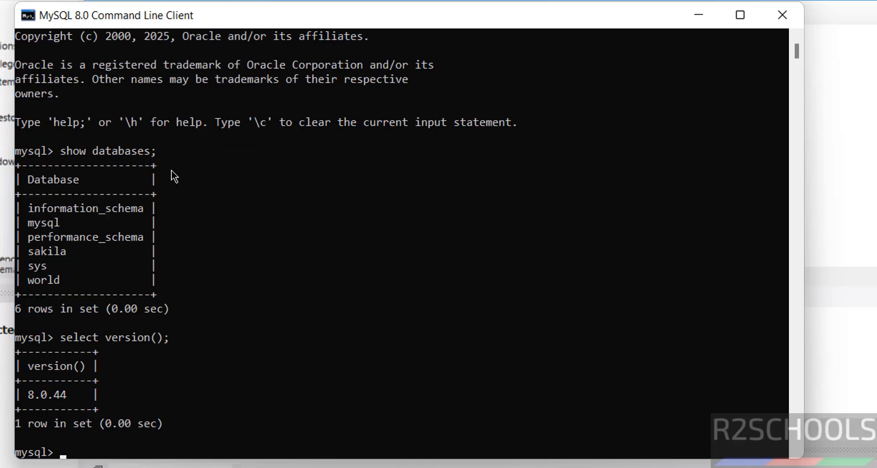
Clear the command line client screen with the \! cls command
key(ctrl+l)
key(BackSpace)
text(\! cls)
key(Return)
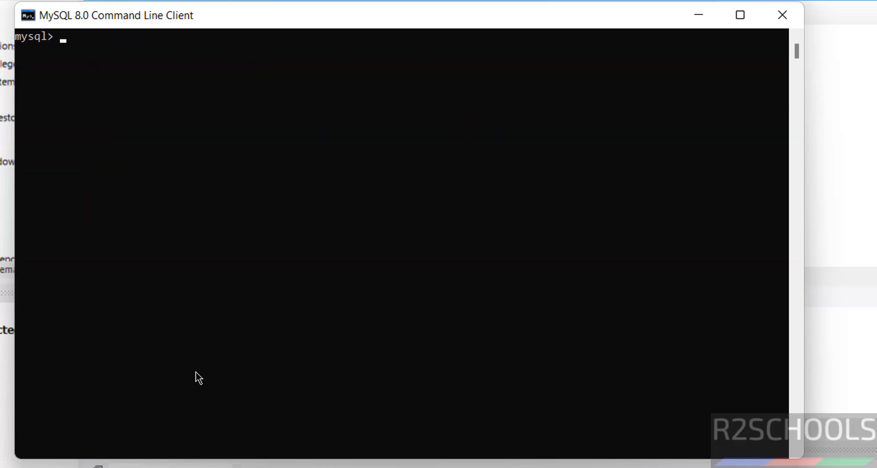
Create a database named bank and list the databases again
text(create database )
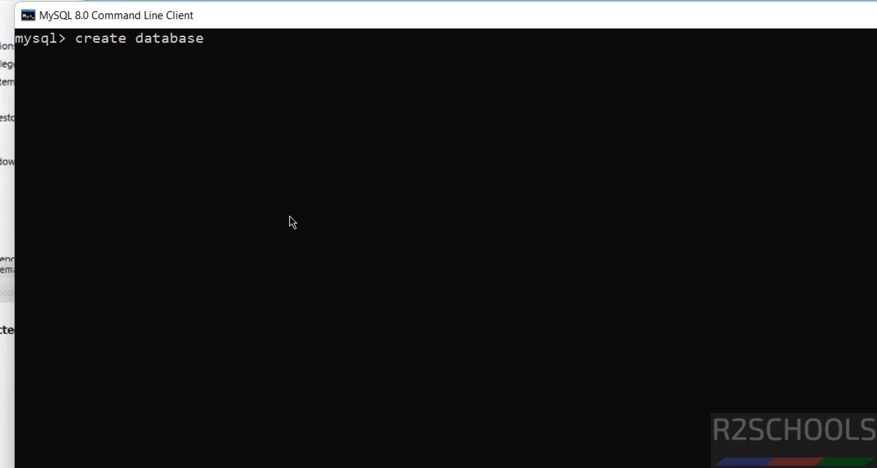
text(bank;)
key(Return)
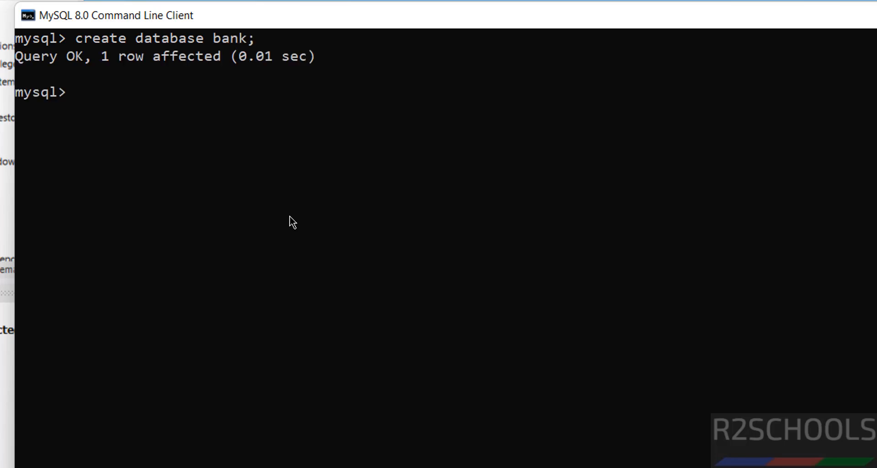
text(show databases;)
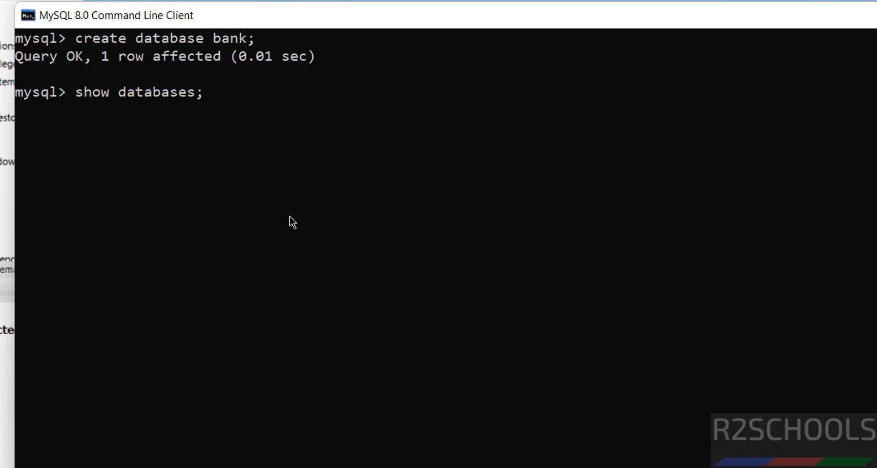
key(Return)
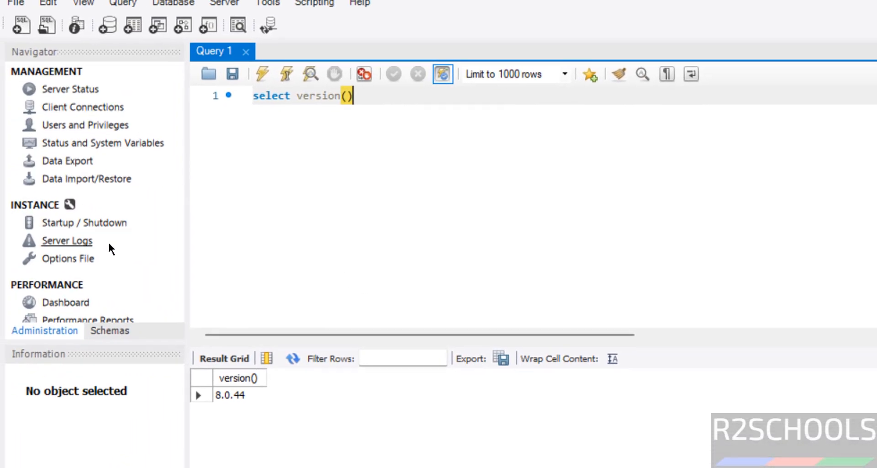
Refresh the Workbench schema list and return to the command line client
click(110, 331)
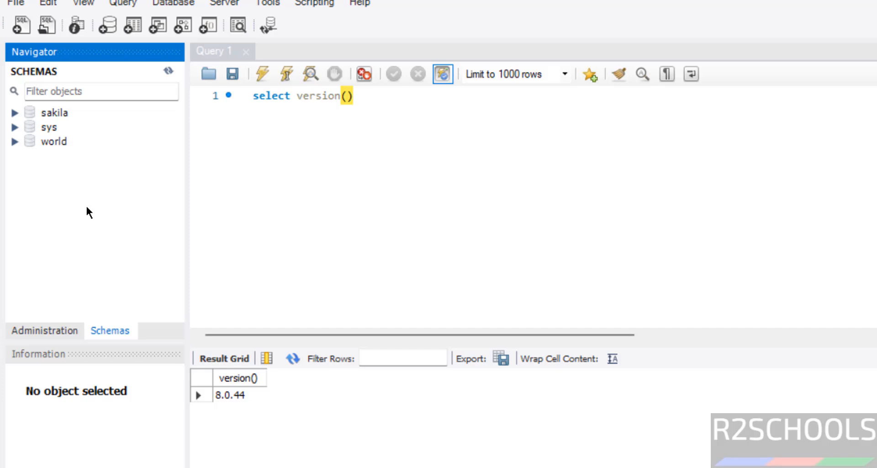
click(170, 70)
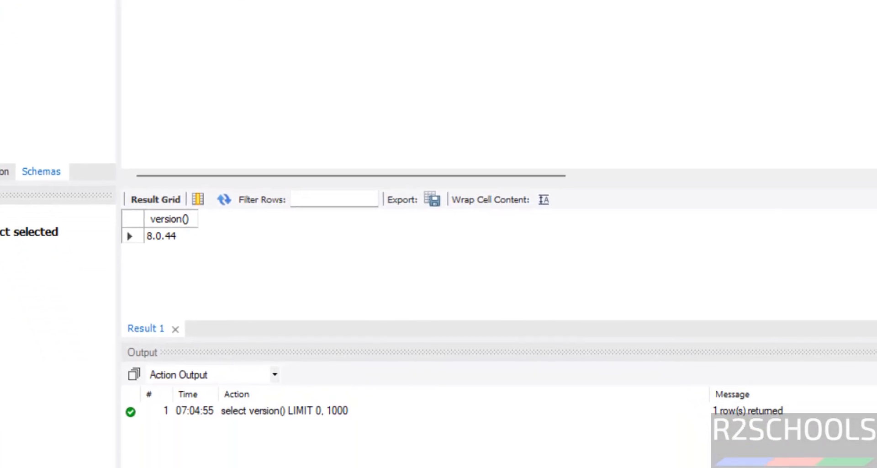
key(alt+Tab)
click(437, 137)
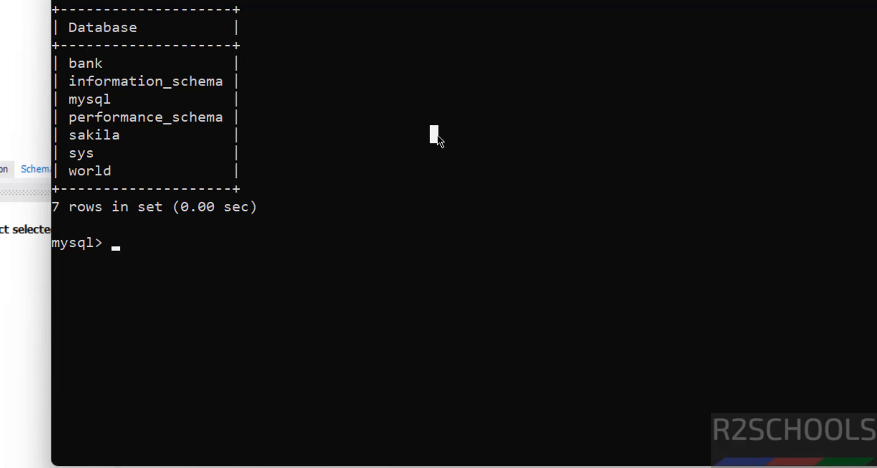
Switch to the bank database and list its tables
text(use ban)
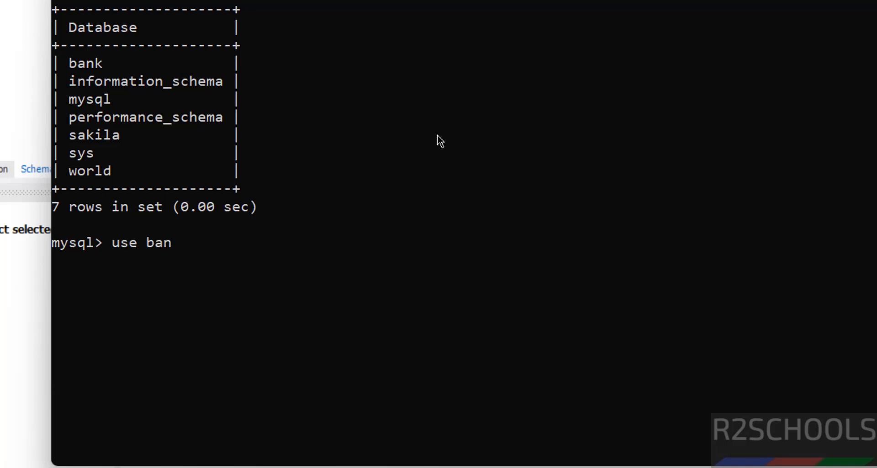
text(k;)
key(Return)
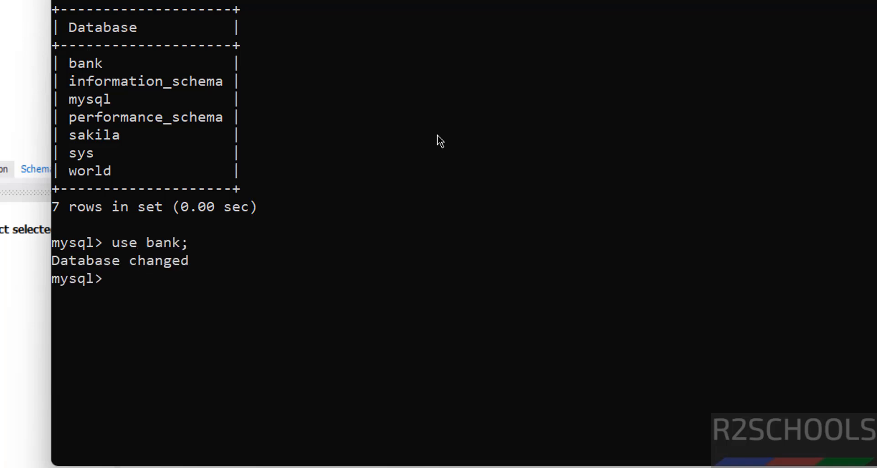
text(\)
key(BackSpace)
text(show tables;)
key(Return)
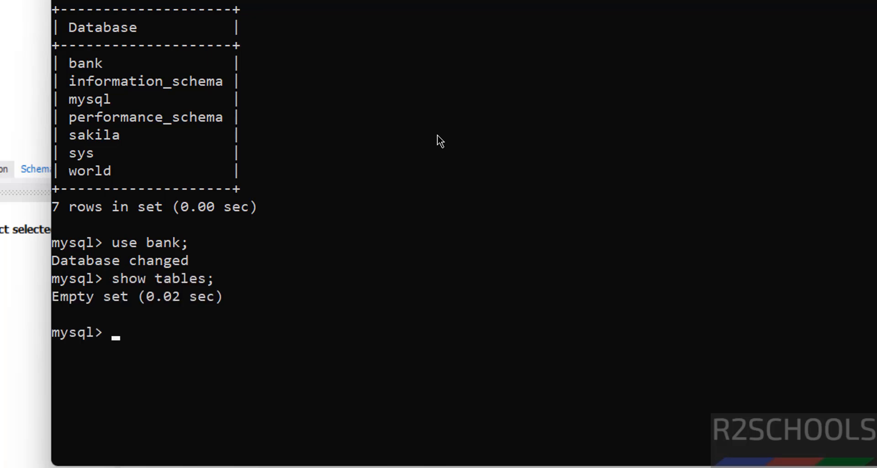
Create a customer table with cno int primary key and cname varchar(100) not null, then list the tables
text(create t)
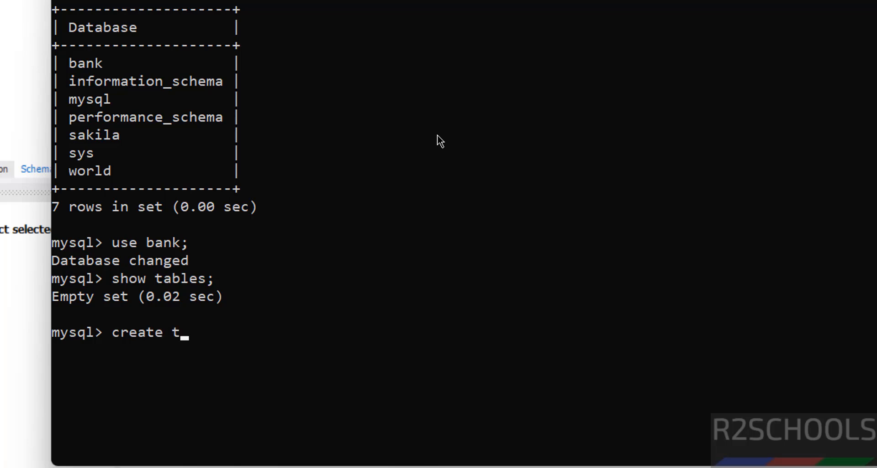
text(able cus)
key(BackSpace)
text(us)
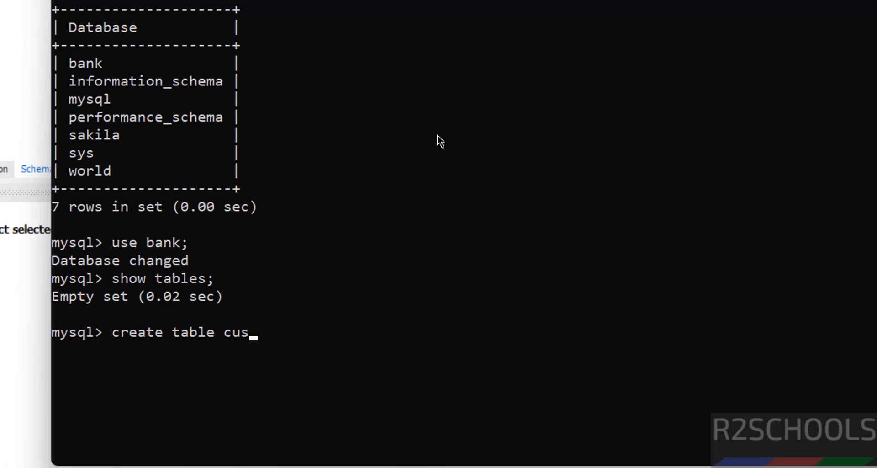
text(tomer(cno i)
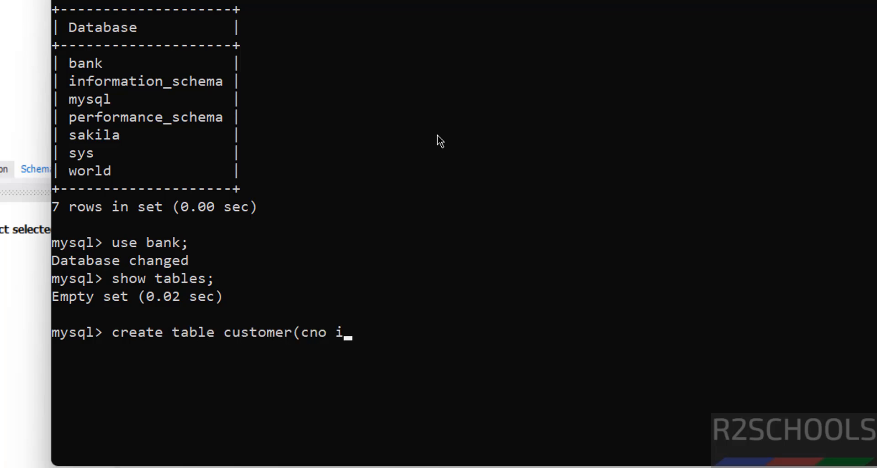
text(nt pruanm)
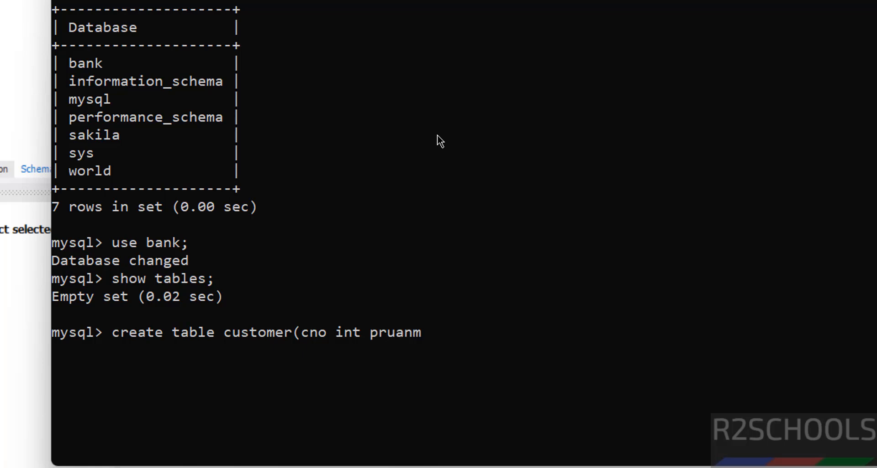
key(BackSpace)
key(BackSpace)
key(BackSpace)
key(BackSpace)
text(imary j)
key(BackSpace)
text(key,)
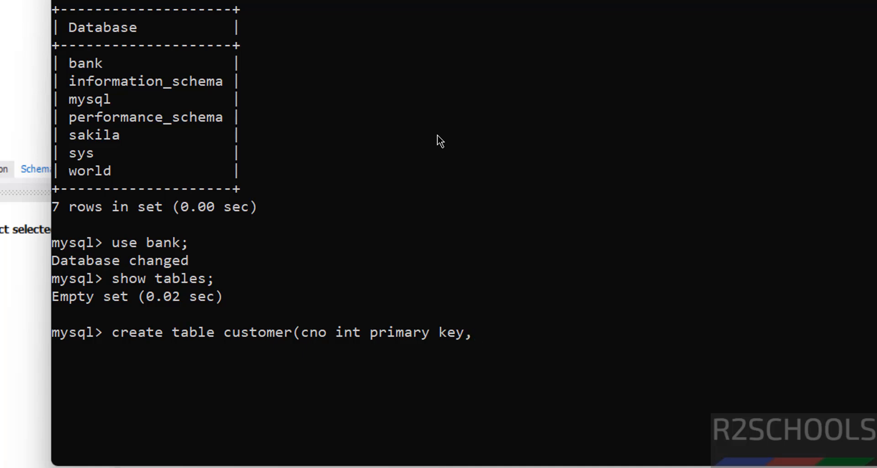
text( cname varchar)
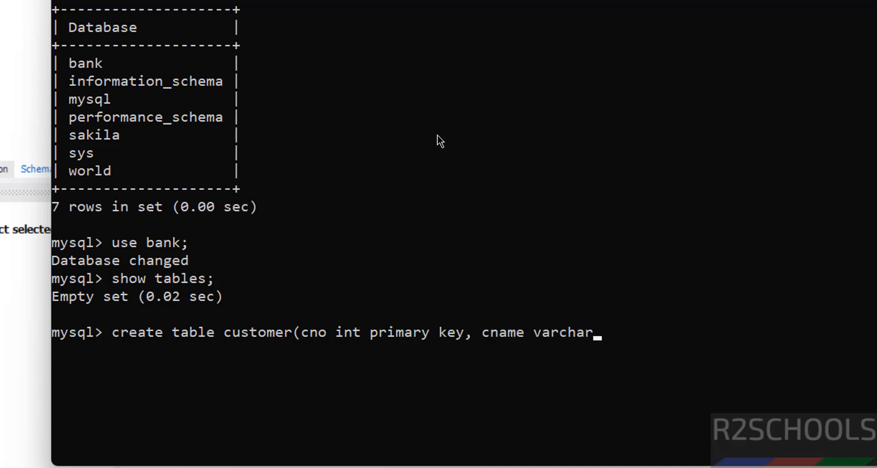
text((100) n)
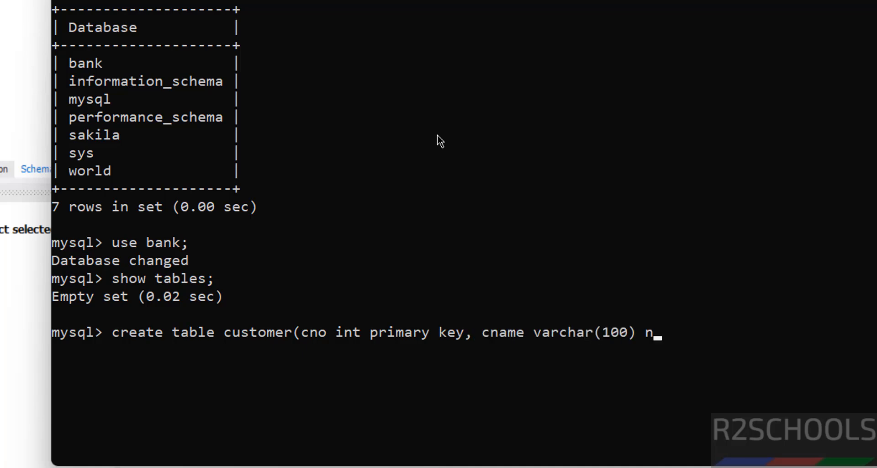
text(ot null);)
key(Return)
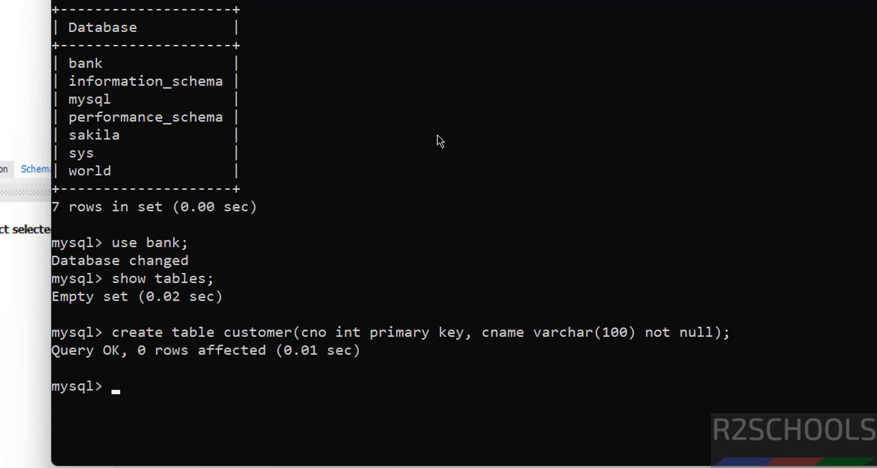
text(show tables;)
key(Return)
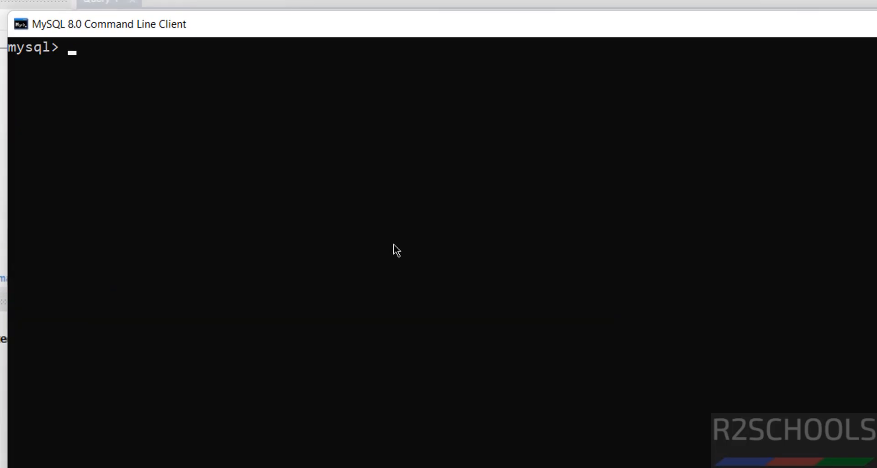
Insert a customer row with values 100 and 'David'
text(insert into c)
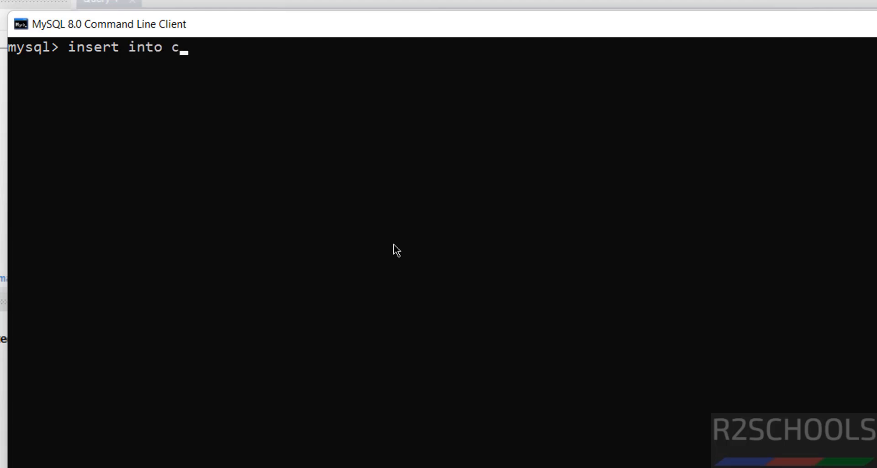
text(ustomer values)
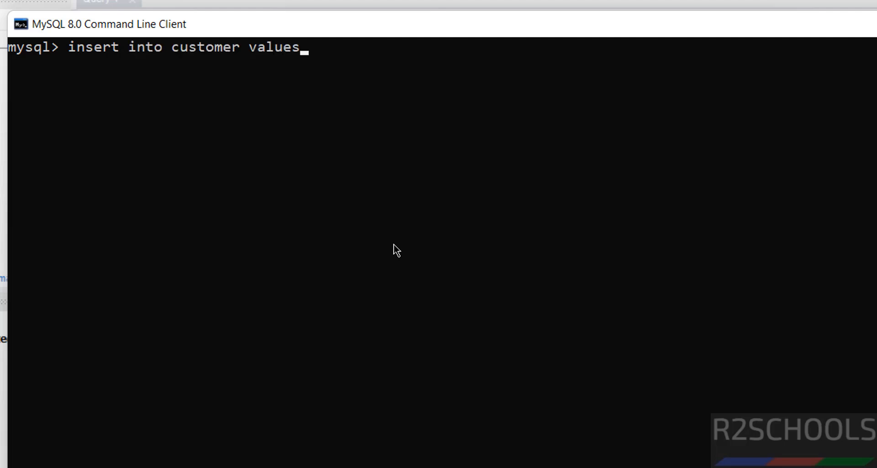
text((100,'D)
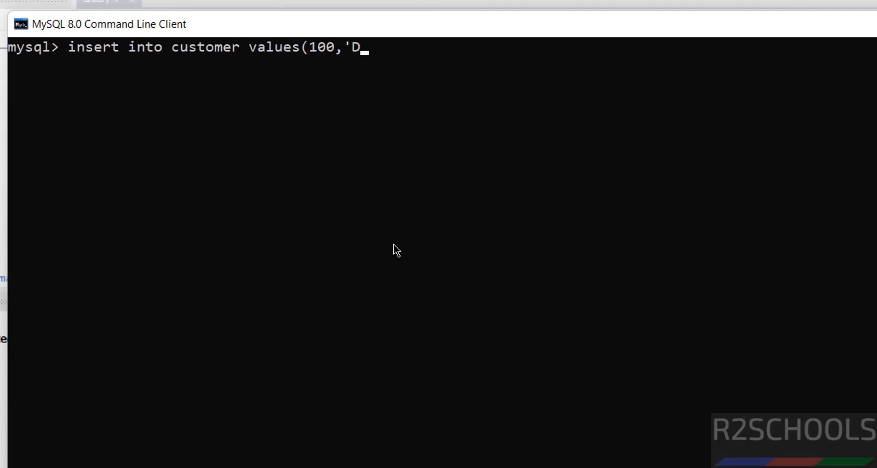
text(avid');)
key(Return)
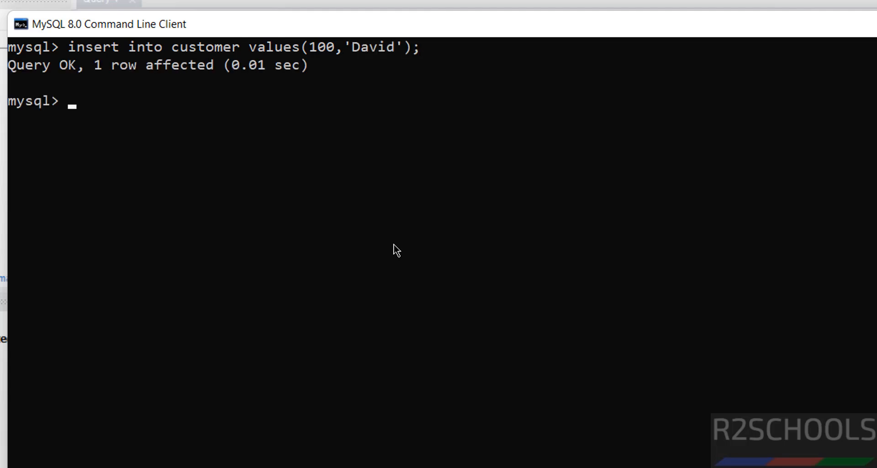
Recall the previous insert and edit it to add a customer row with values 101 and 'James'
key(Up)
key(Left)
key(Left)
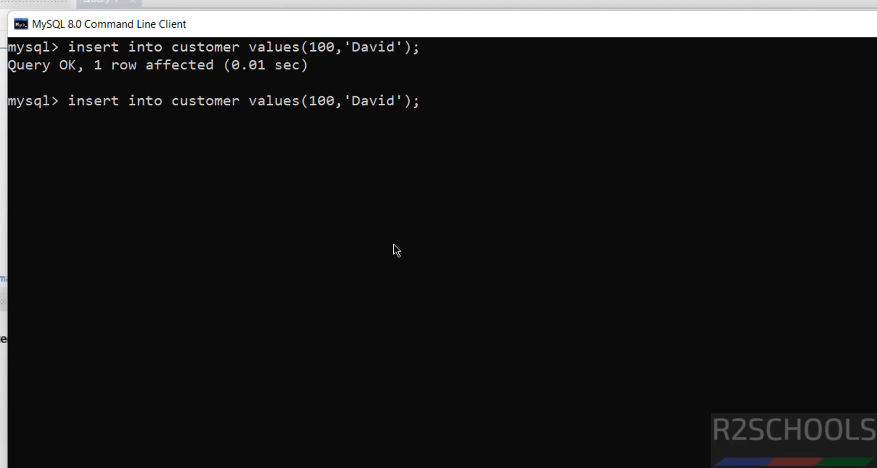
key(BackSpace)
text(1)
key(Right)
key(Right)
key(Delete)
key(Delete)
key(Delete)
key(Delete)
key(Delete)
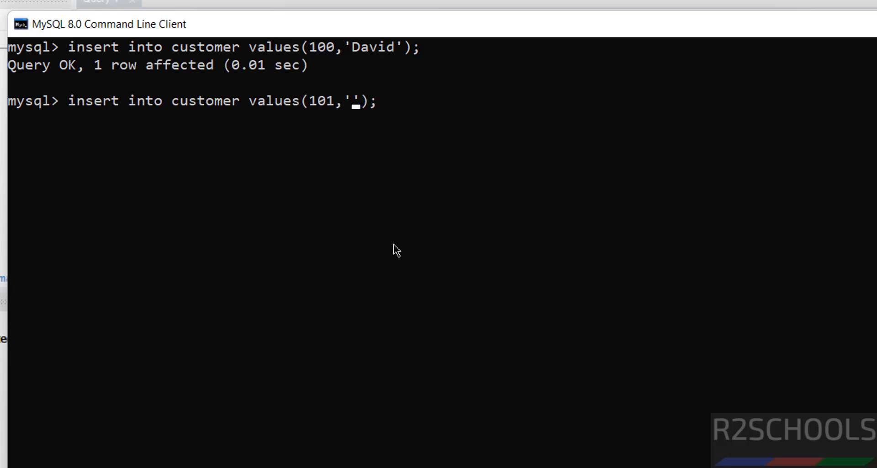
text(James)
key(Return)
Query all rows of the customer table with select * from customer;
text(s)
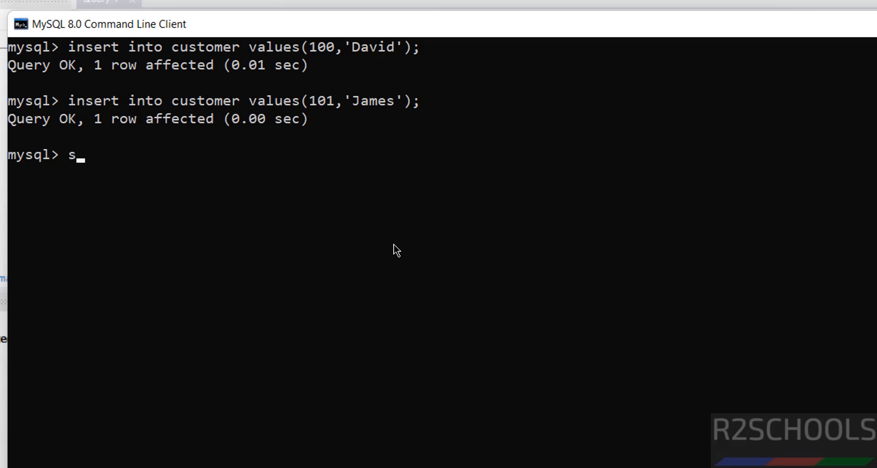
text(elect * from cu)
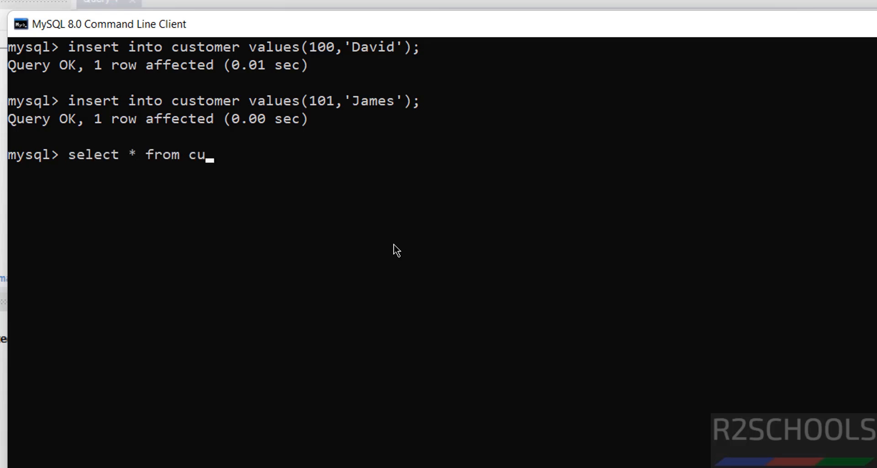
text(stomer;)
key(Return)
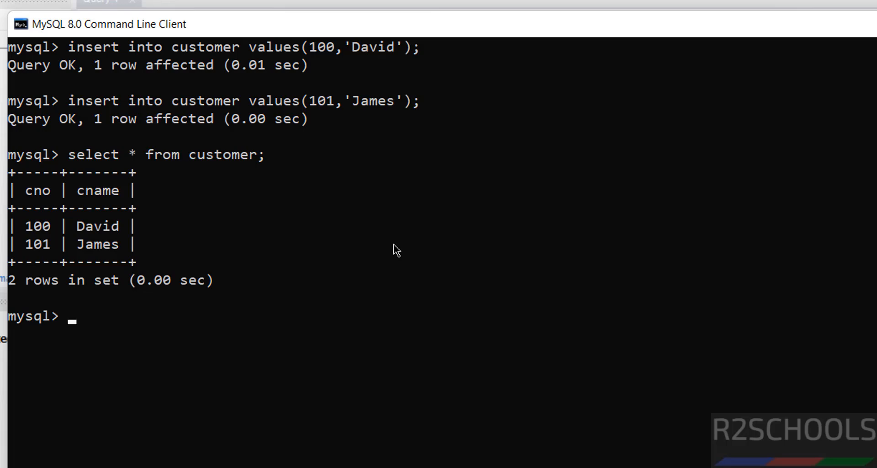
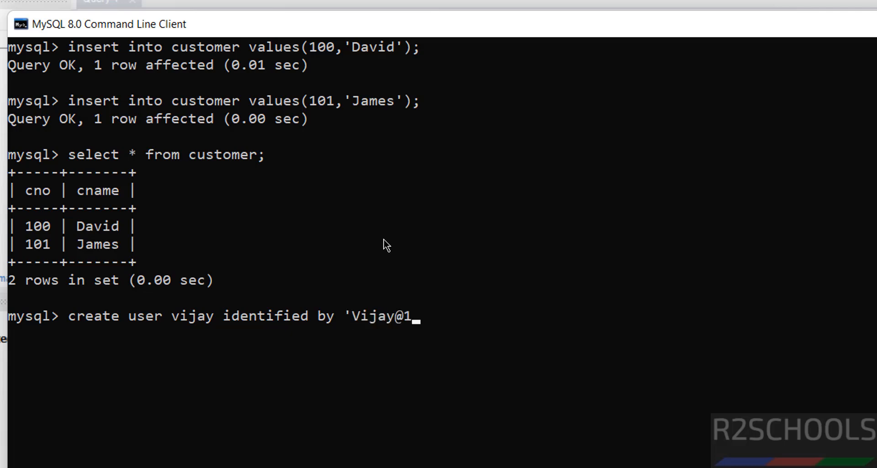
Create a user named vijay identified by the account password
key(Return)
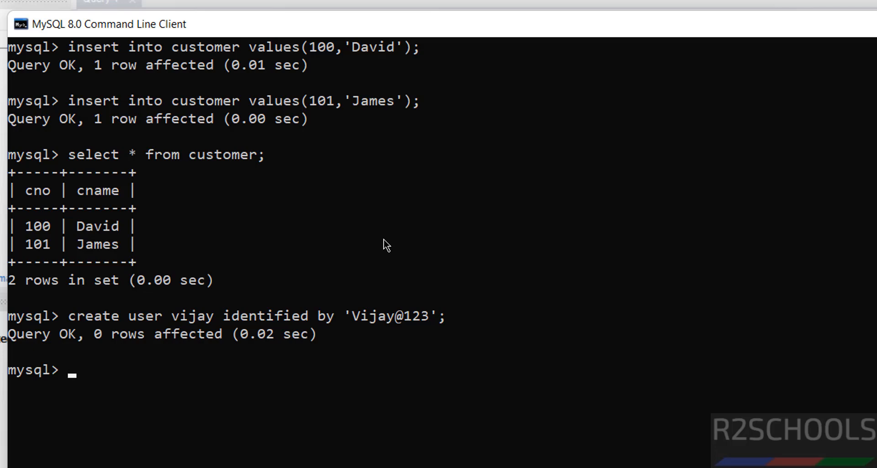
List the user names in mysql.user with select user from mysql.user;
text(select user fromm)
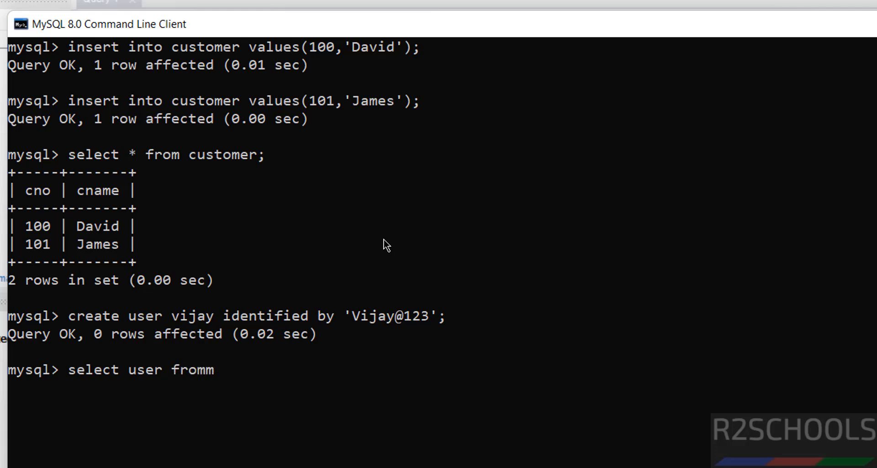
key(BackSpace)
text(mysql.user;)
key(Return)
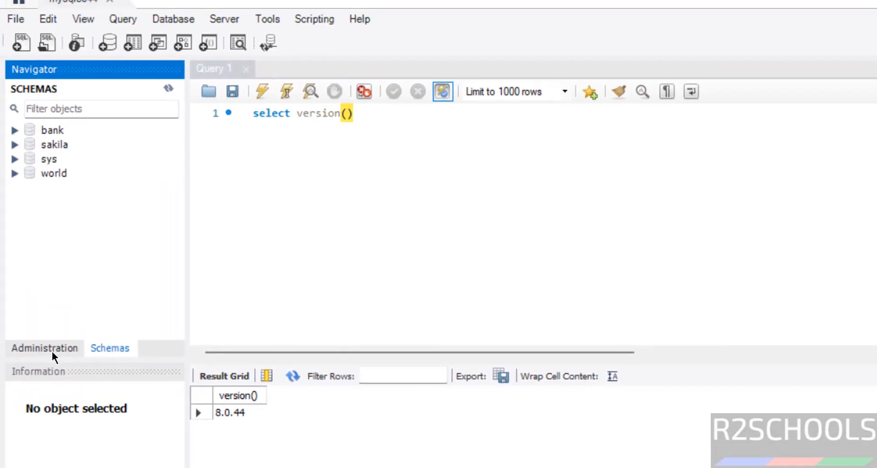
Open Users and Privileges in the root connection to review the user accounts
click(53, 356)
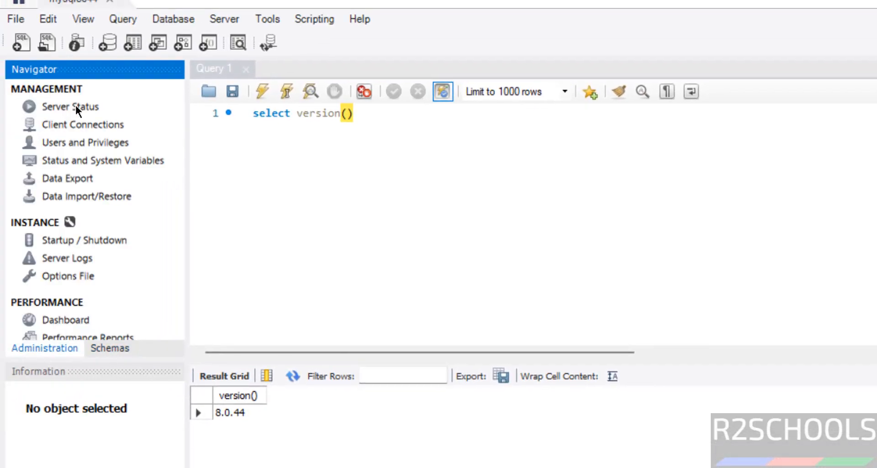
click(75, 145)
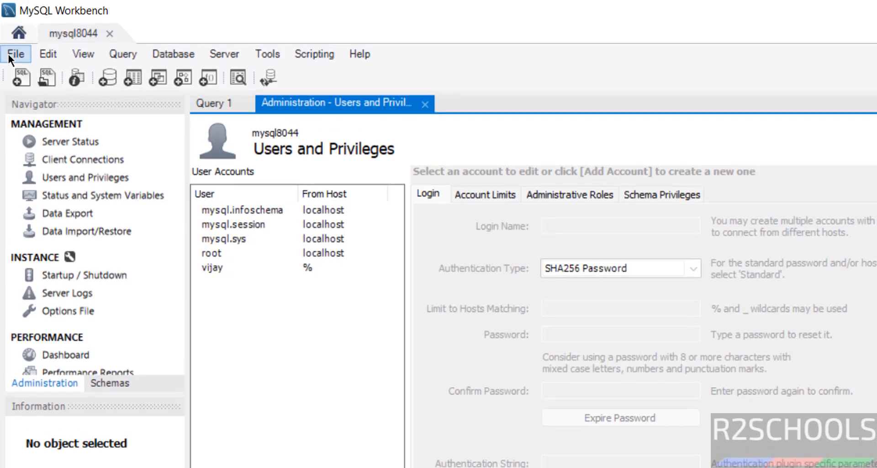
Start a new connection named mysql8044user with username vijay
click(18, 32)
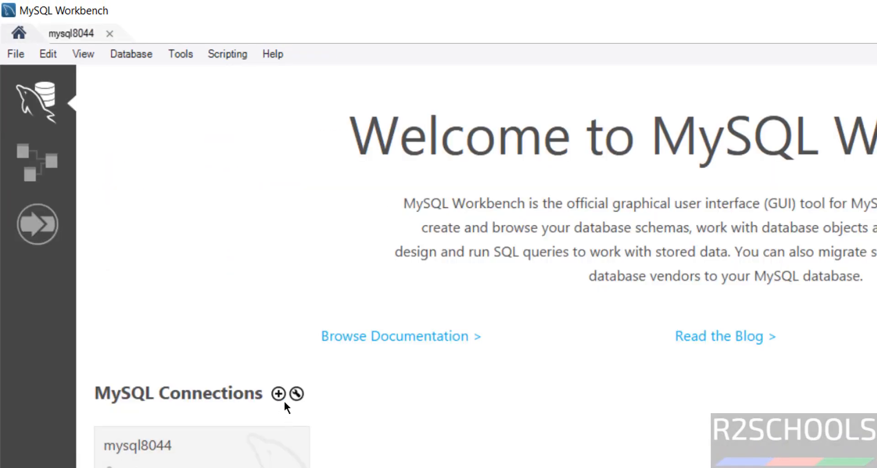
click(278, 393)
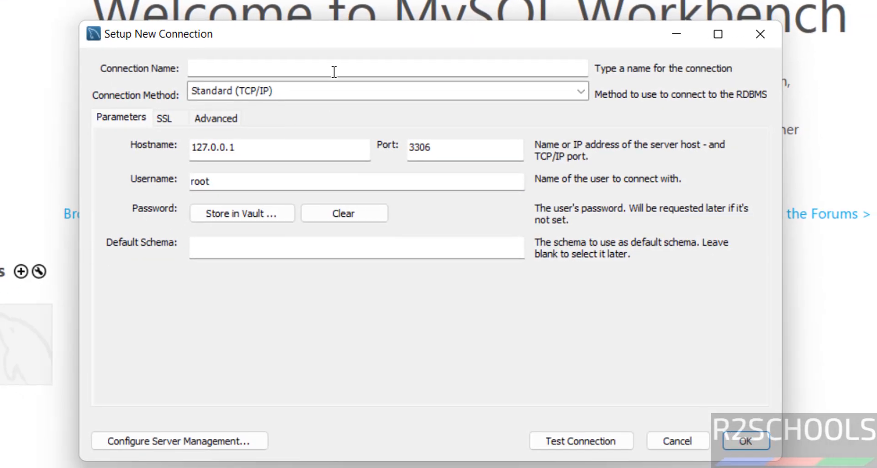
text(mysql8044)
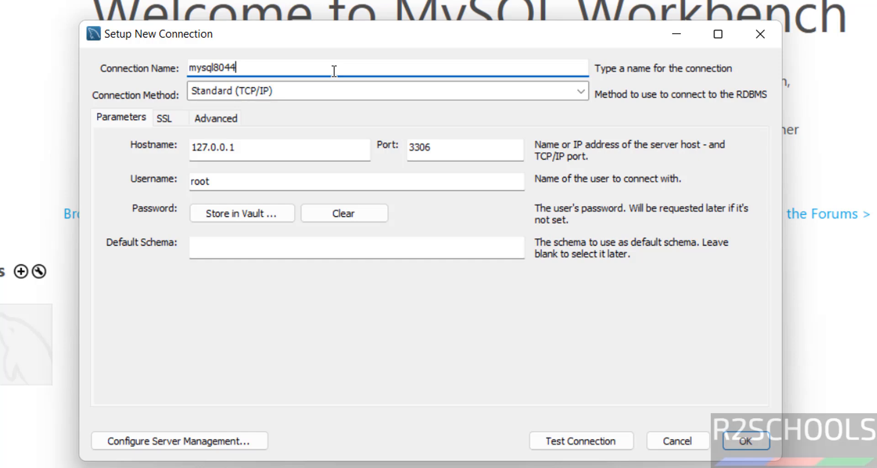
text(user)
double_click(247, 182)
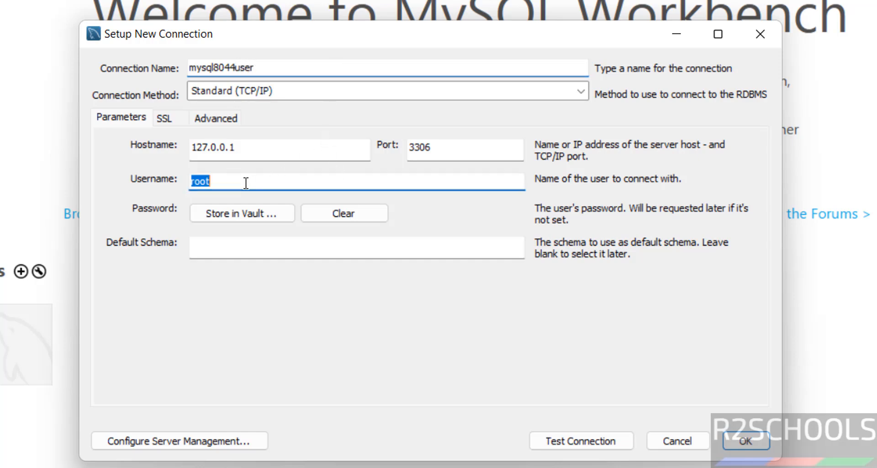
text(vijay)
key(Tab)
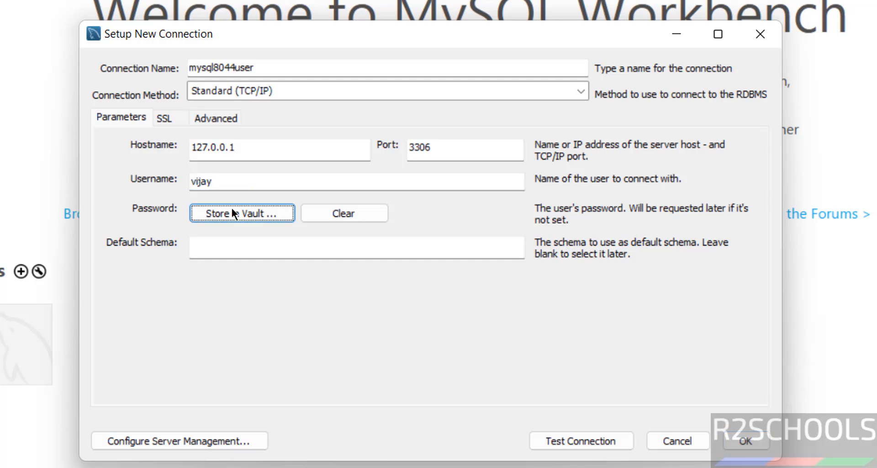
Store the vijay account password in the vault for the connection
click(222, 219)
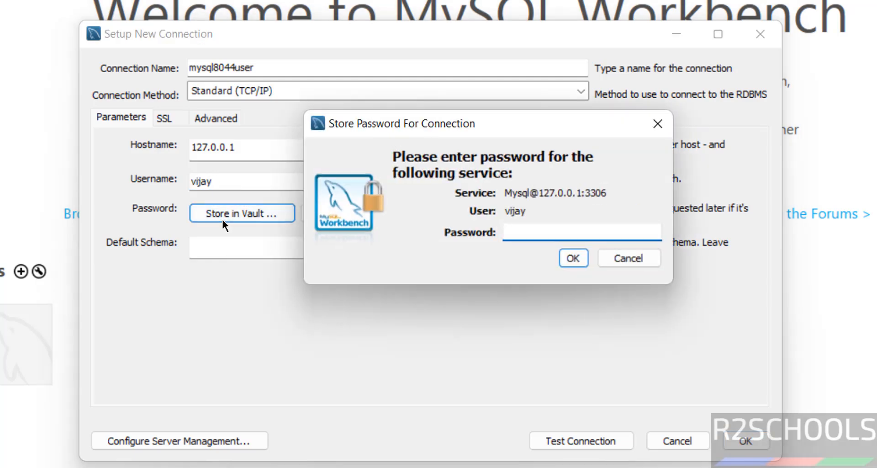
text(******)
key(BackSpace)
key(BackSpace)
key(BackSpace)
key(BackSpace)
key(BackSpace)
key(BackSpace)
text(**********)
click(576, 262)
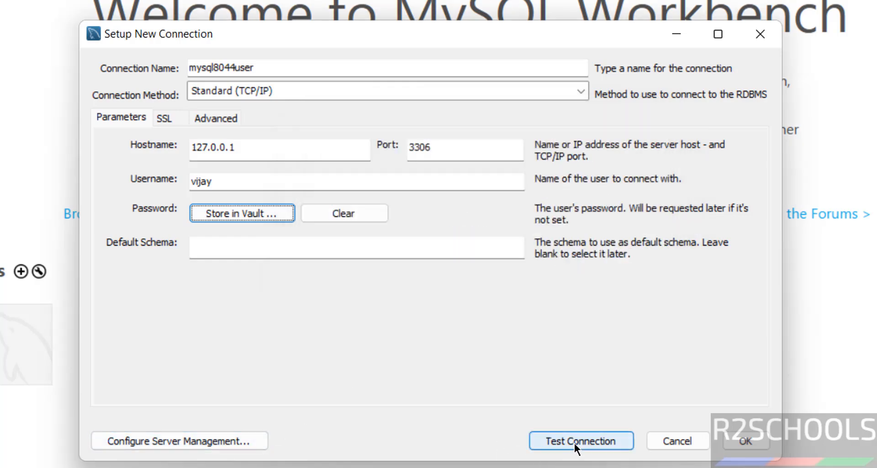
Test the new connection, dismiss the result, and save the connection
click(574, 442)
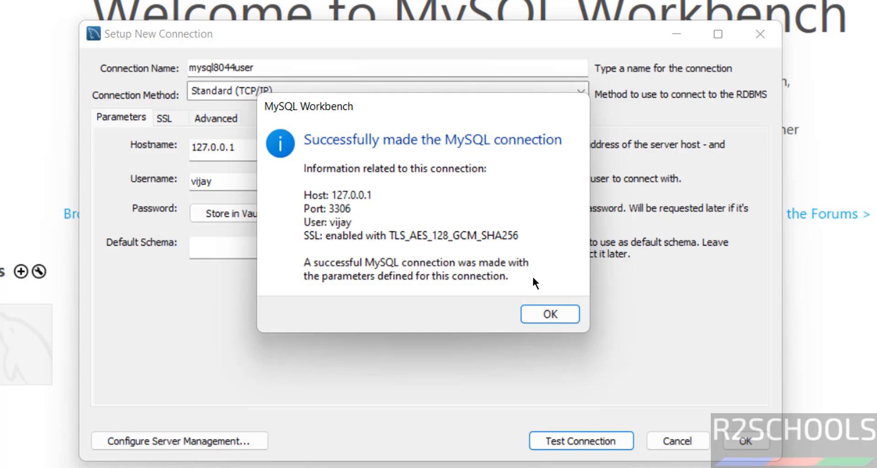
click(555, 317)
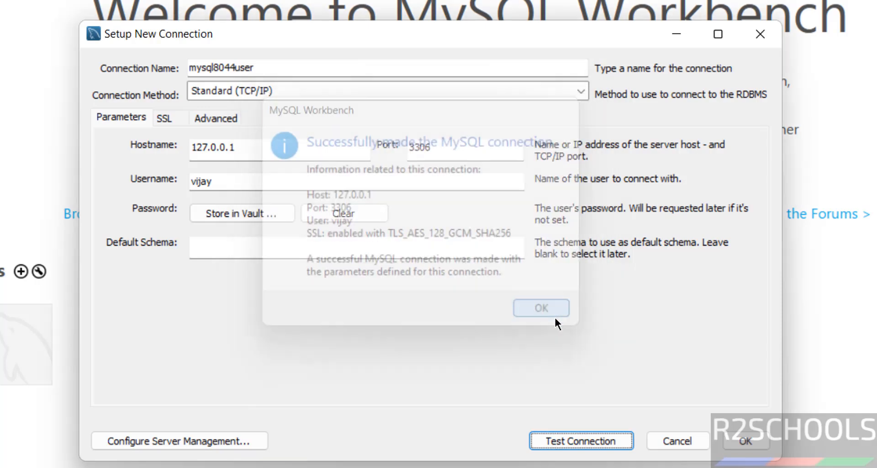
click(724, 442)
Open the mysql8044user connection and run select current_user; in the query editor
click(122, 327)
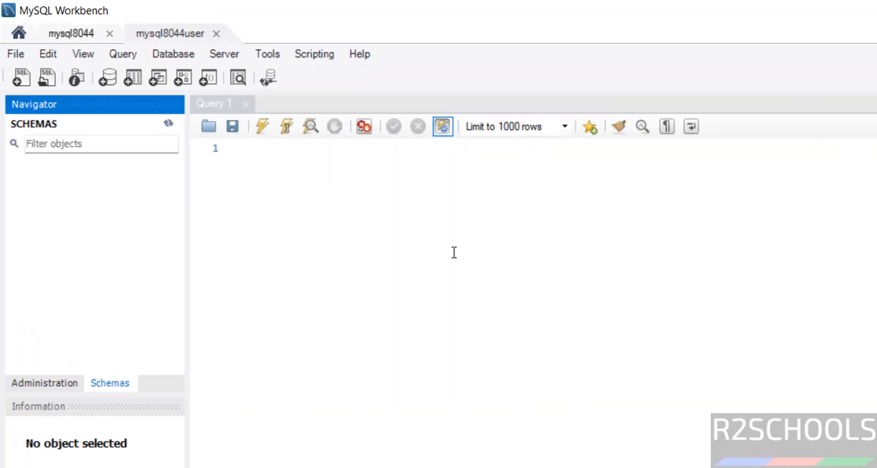
click(454, 252)
text(select var)
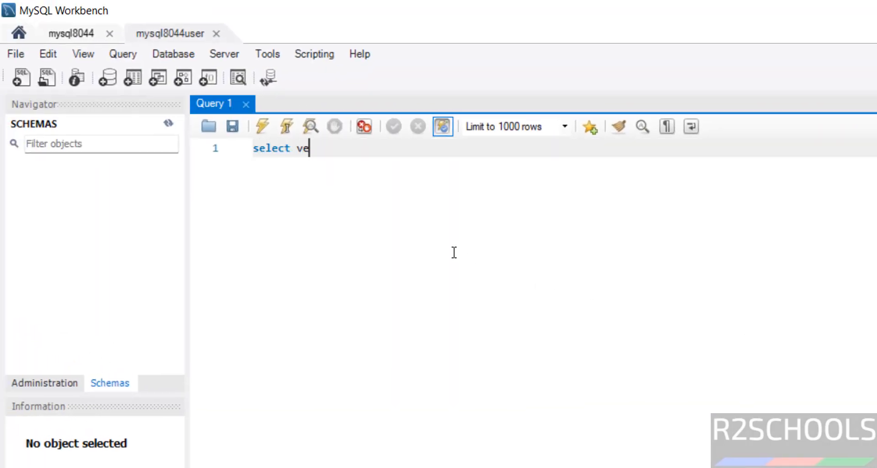
key(BackSpace)
key(BackSpace)
key(BackSpace)
text(curr)
key(BackSpace)
key(BackSpace)
text(rrent)
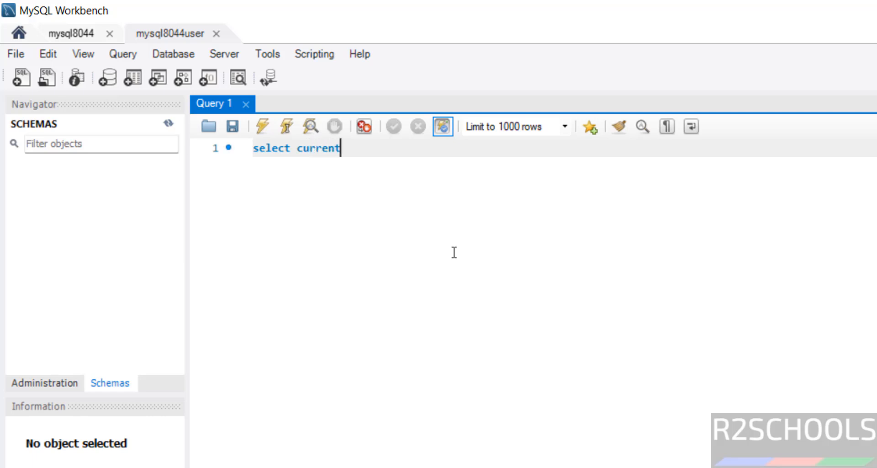
text(_user;)
key(shift+Home)
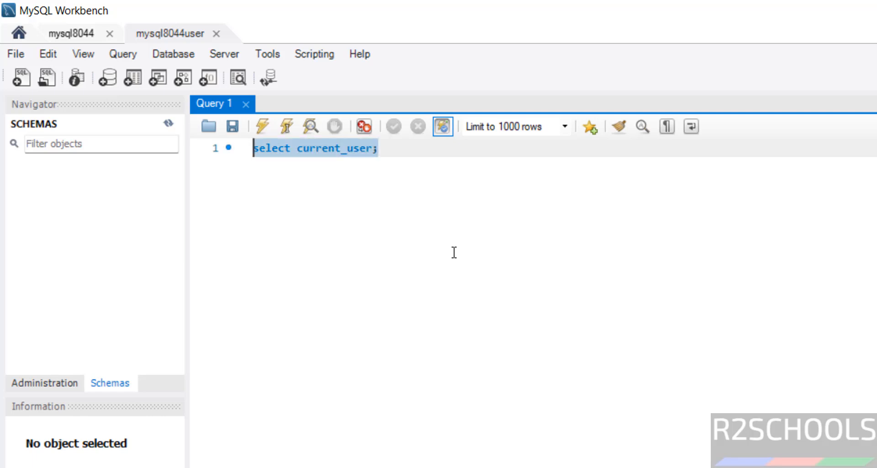
click(262, 125)
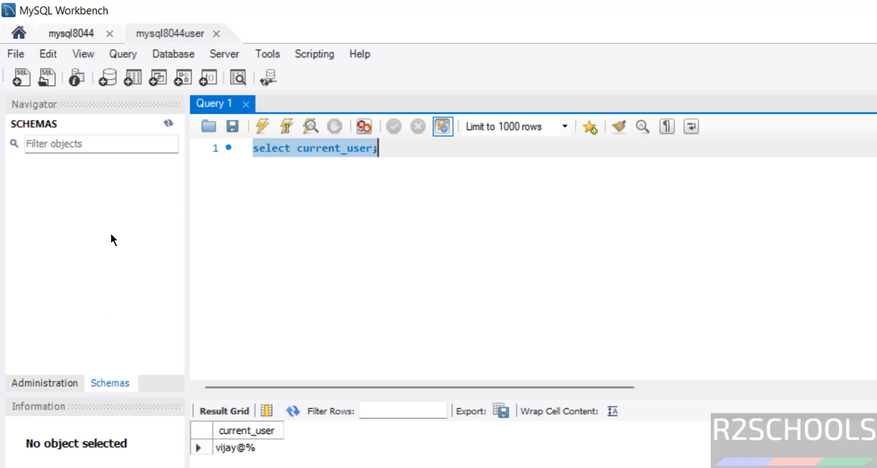
Open Users and Privileges under the vijay connection
click(52, 377)
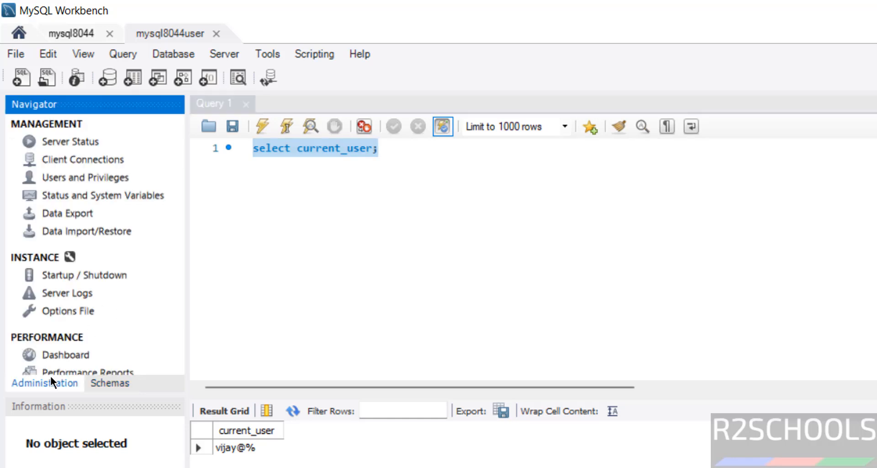
click(94, 178)
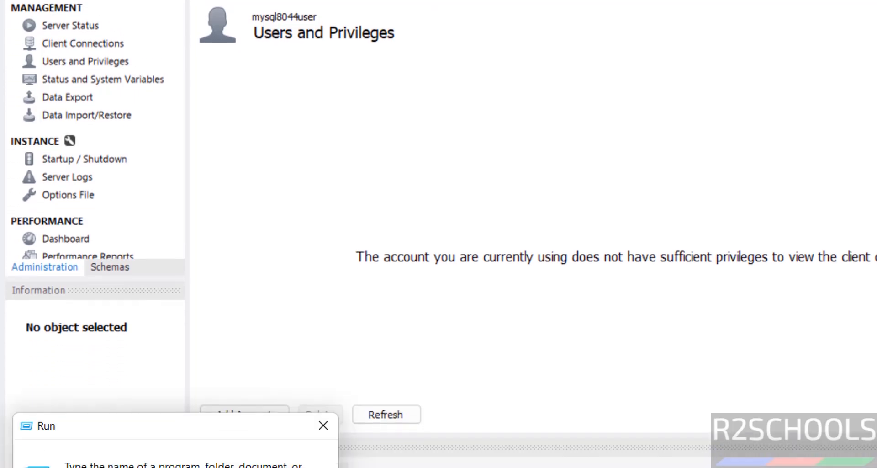
Switch to the Windows Services console by running services.msc
text(services.)
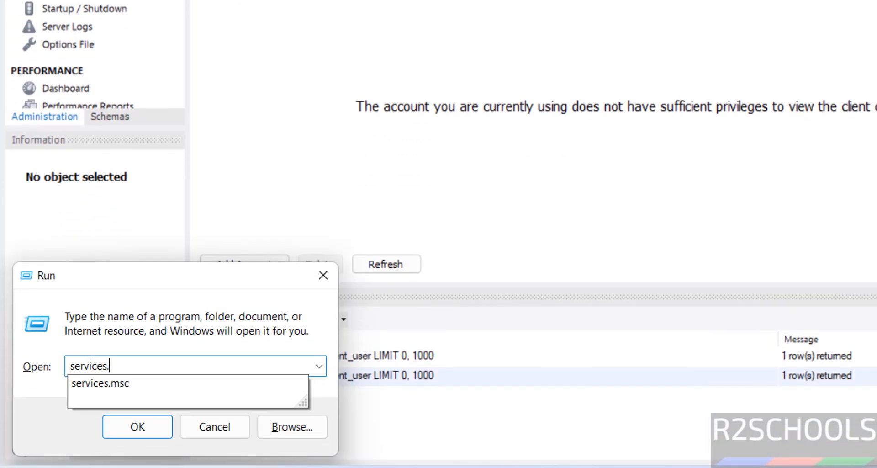
text(,s)
key(BackSpace)
key(BackSpace)
key(BackSpace)
key(BackSpace)
text(.msc)
key(Return)
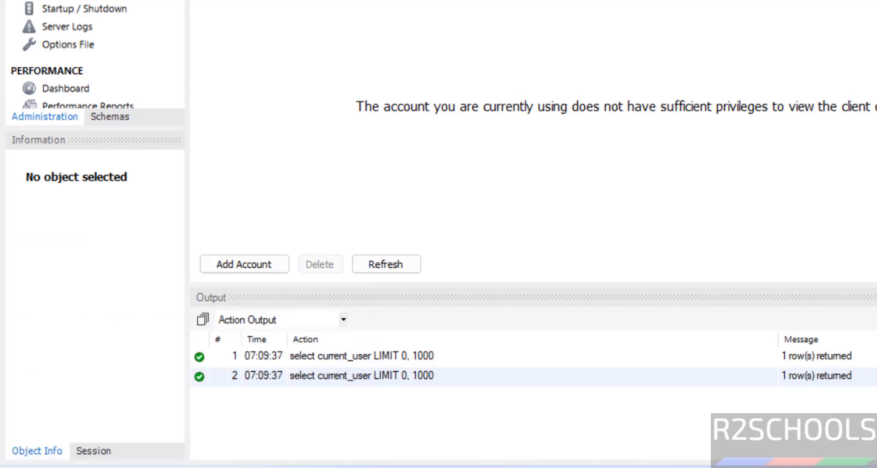
Locate the MySQL844 service in the services list and open its context menu
click(607, 42)
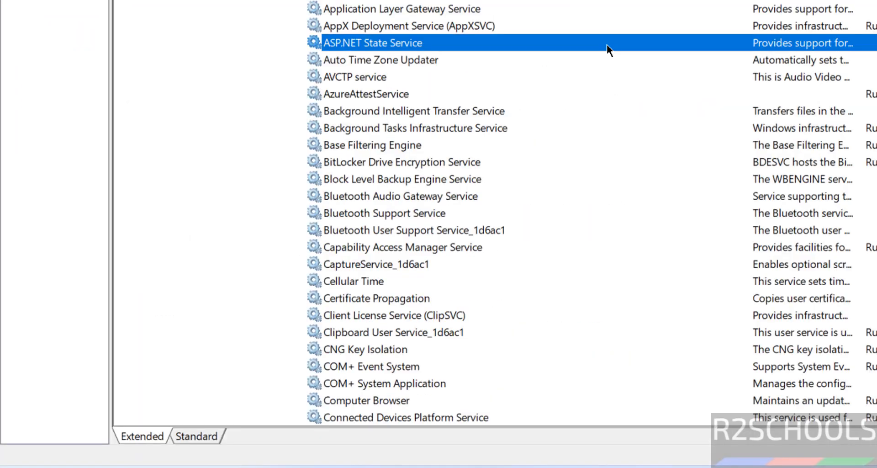
scroll(607, 42, down, 20)
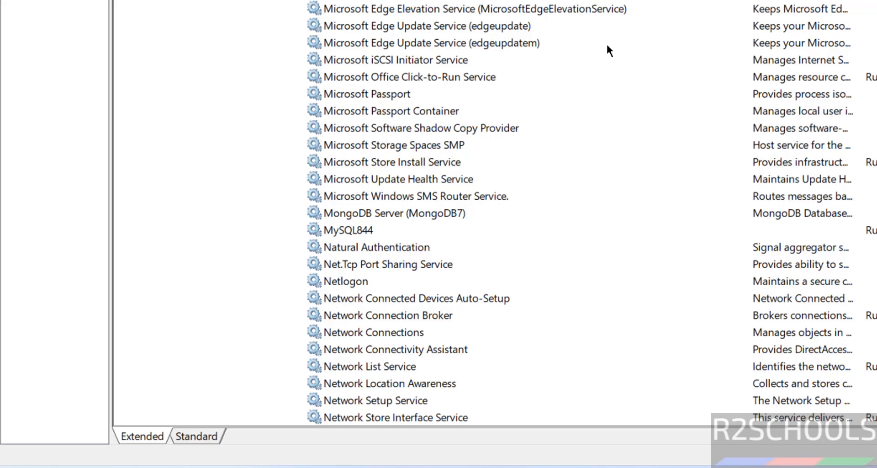
click(362, 230)
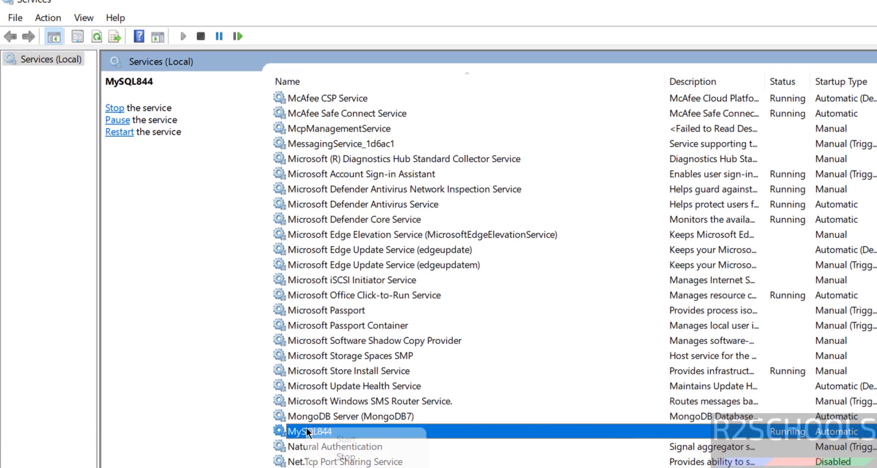
right_click(306, 256)
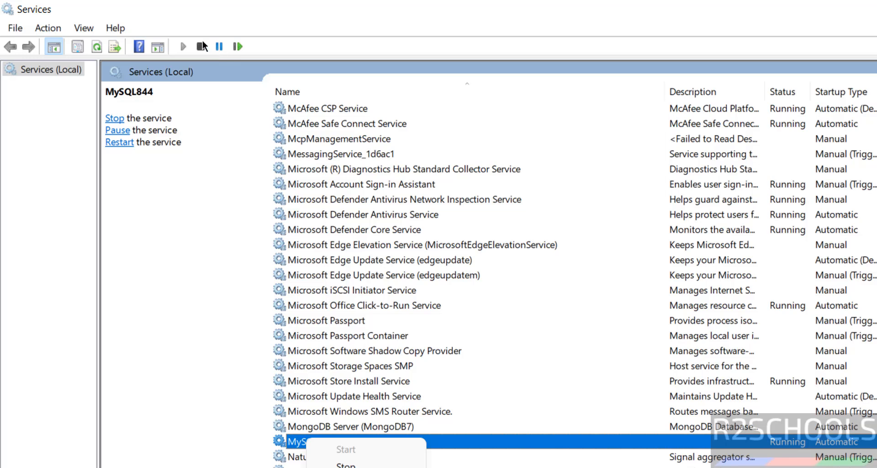
click(515, 290)
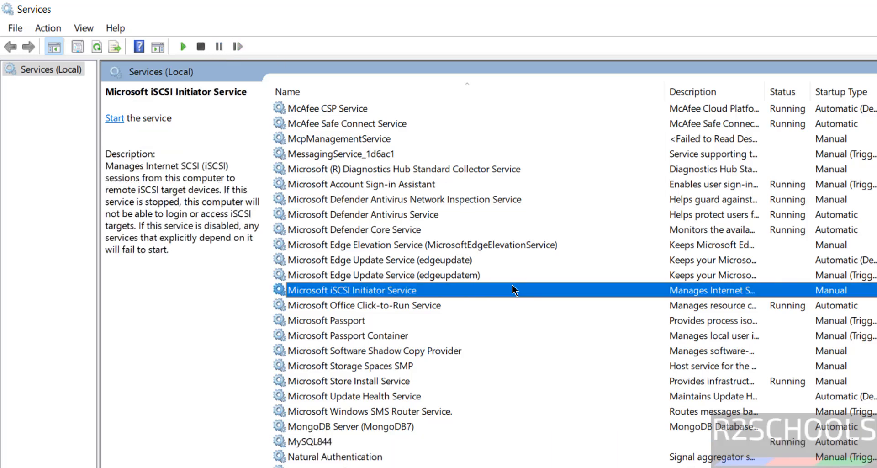